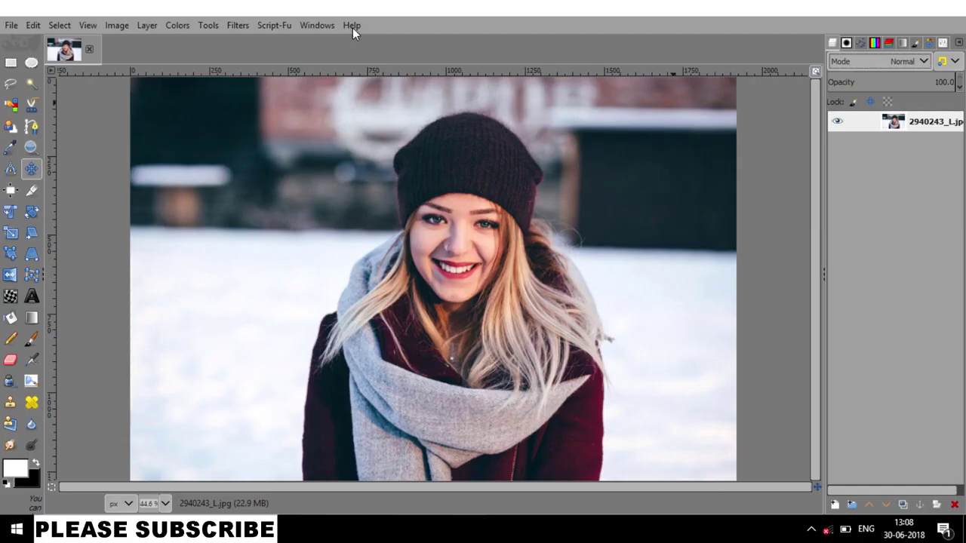
- Resize the canvas from 1920 × 1279 to 1920 × 1080 pixels
click(116, 28)
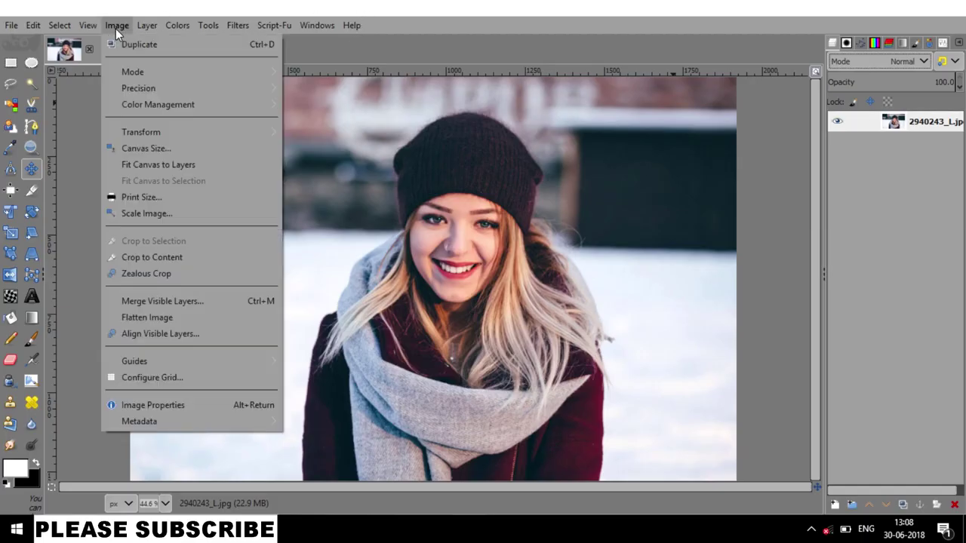
click(154, 150)
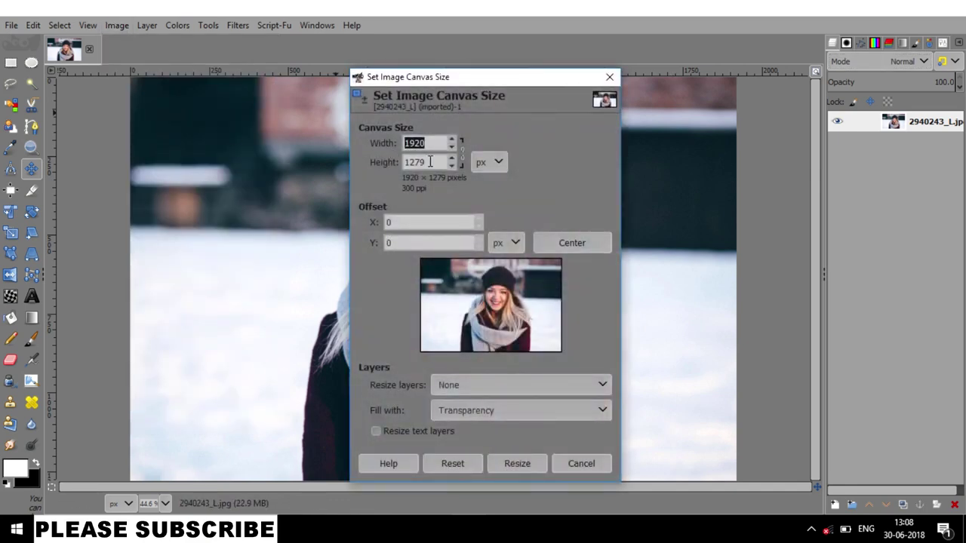
double_click(429, 161)
text(1080)
key(Return)
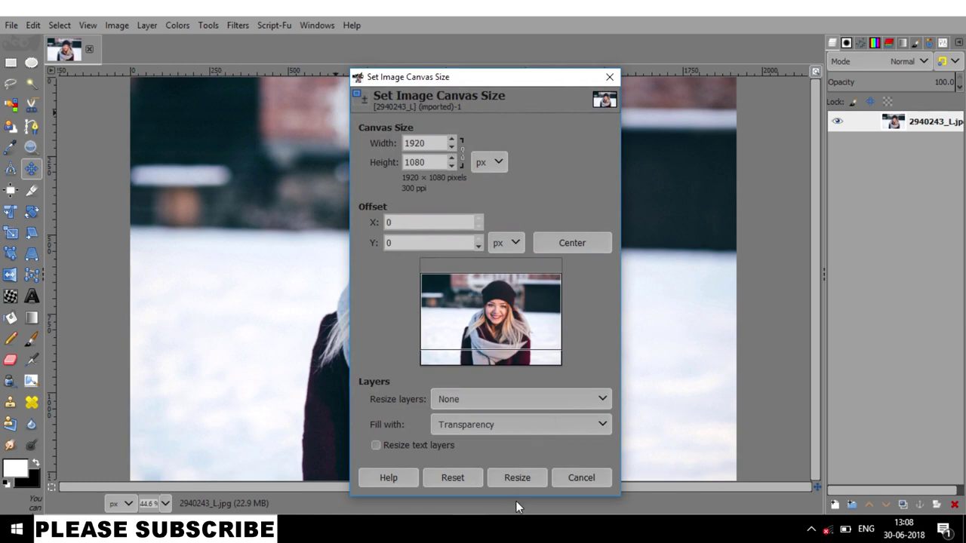
click(525, 479)
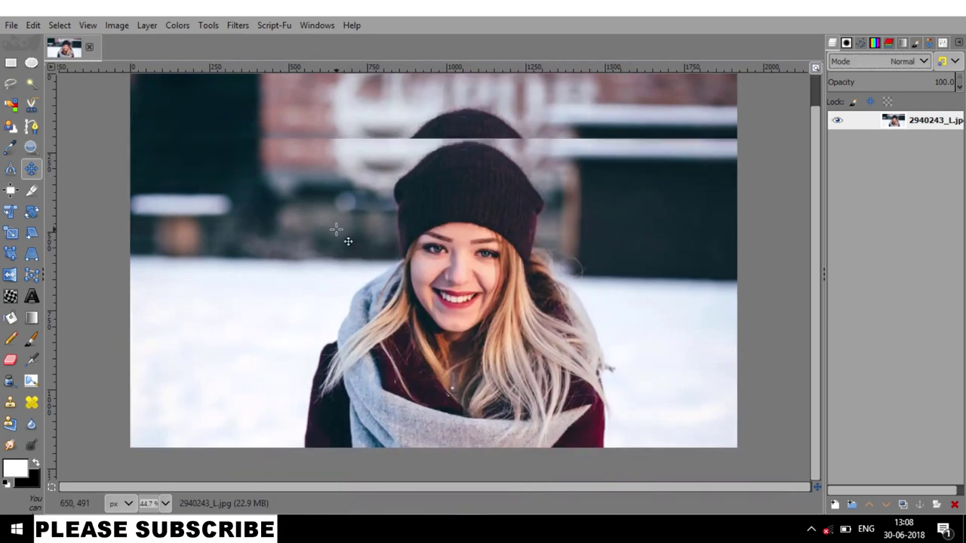
- Shift the photo slightly left and draw a square selection around the woman's face
click(815, 74)
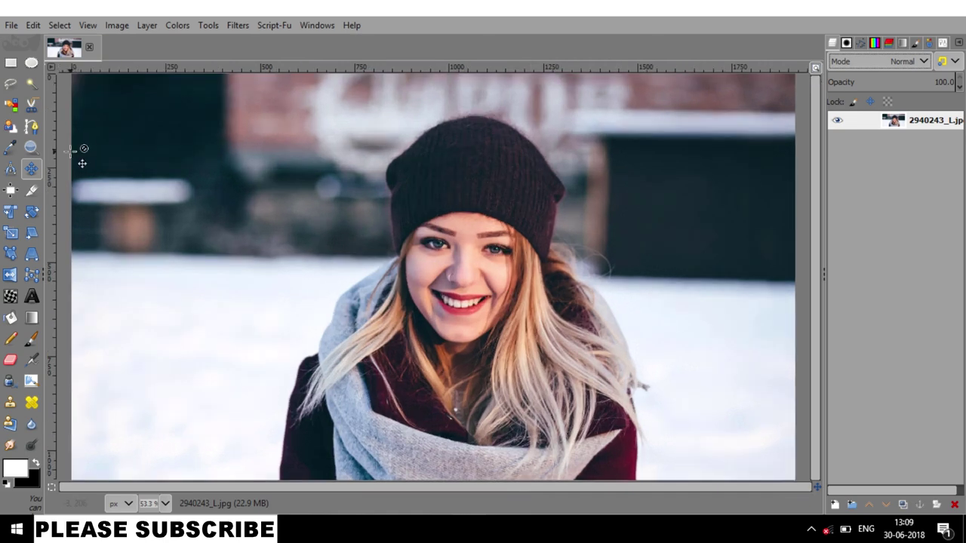
drag(546, 269, 529, 273)
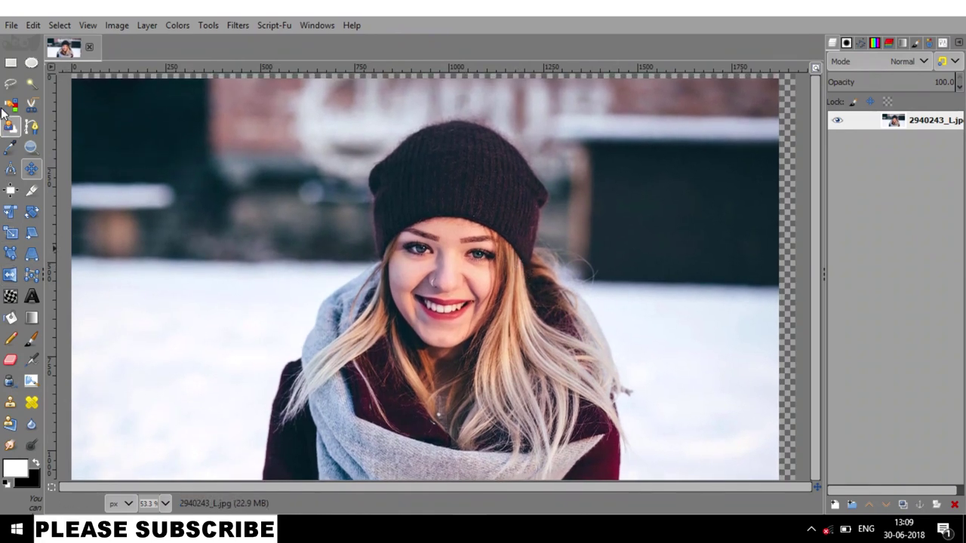
click(10, 61)
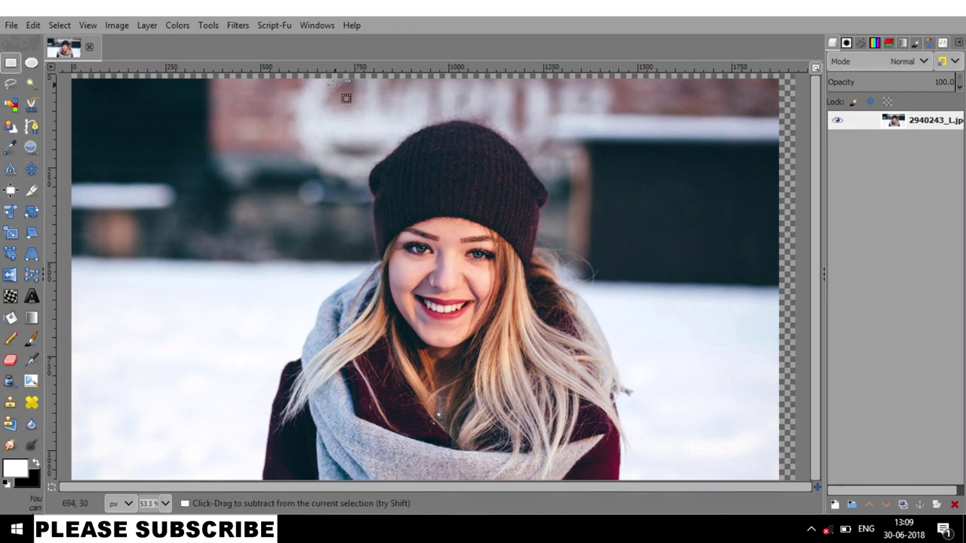
drag(321, 94, 622, 396)
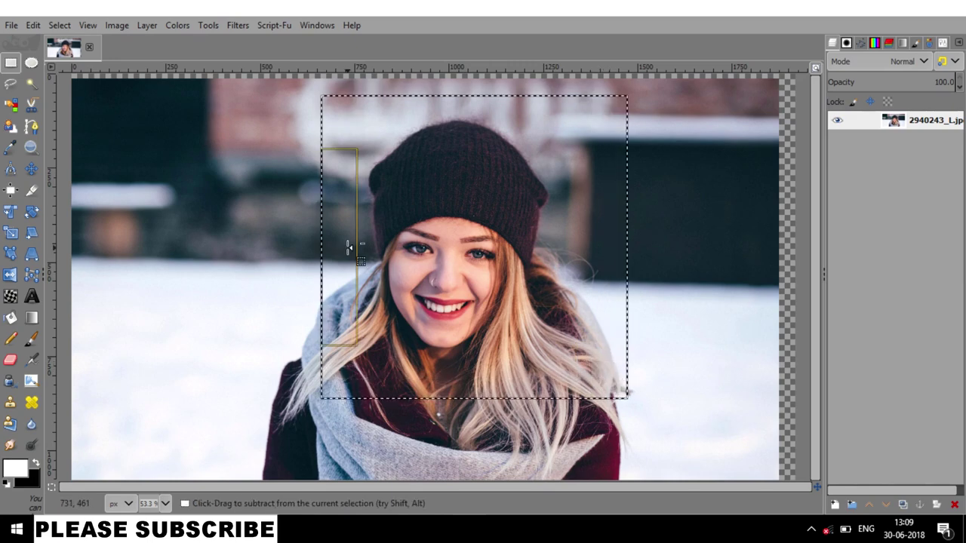
drag(349, 247, 339, 248)
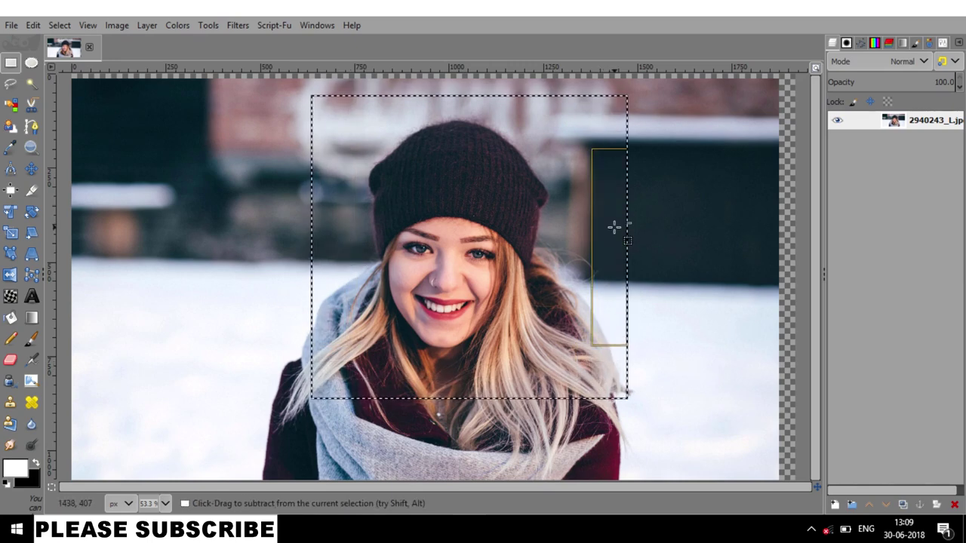
- Make everything outside the face selection transparent, then nudge the photo layer lower
key(ctrl+i)
key(Delete)
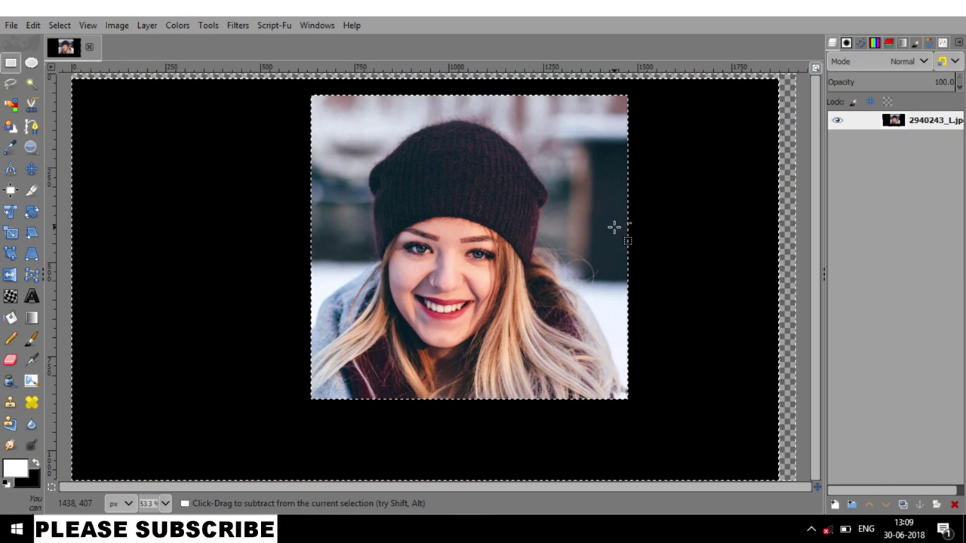
right_click(910, 127)
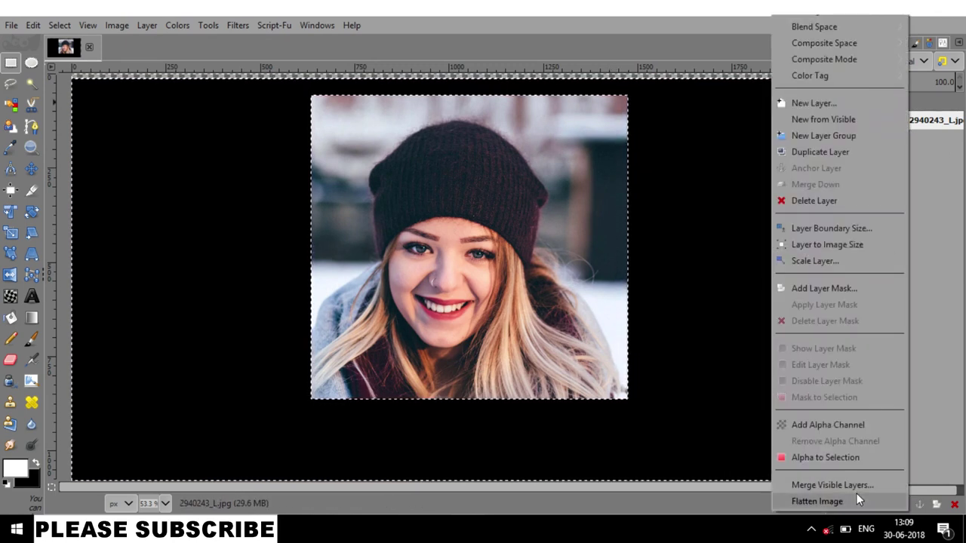
click(857, 420)
key(Delete)
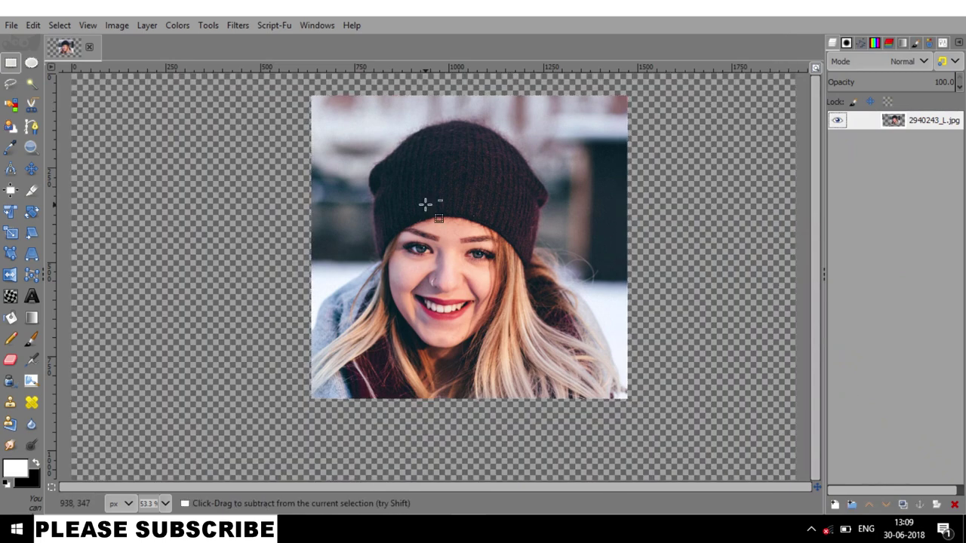
key(m)
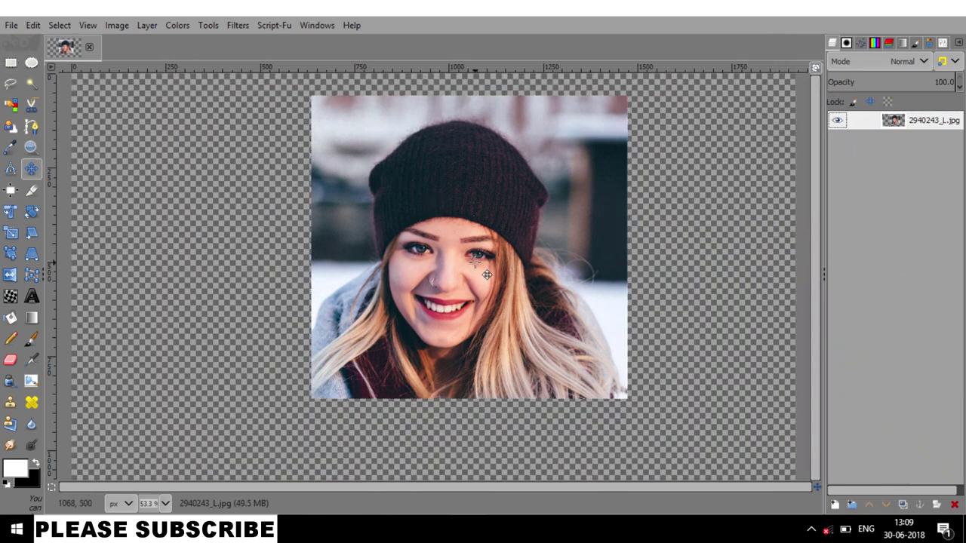
drag(487, 274, 481, 298)
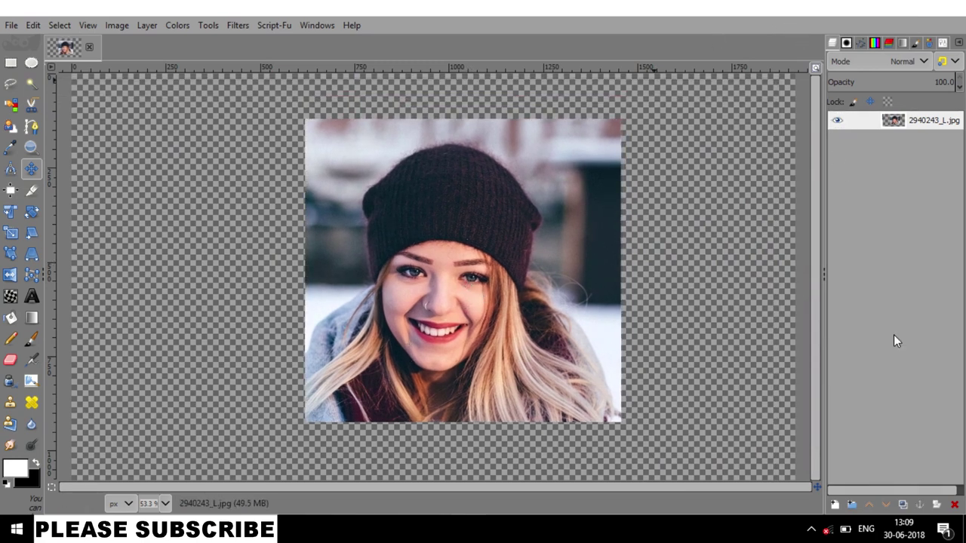
- Add a transparent New Layer beneath the photo layer
click(835, 505)
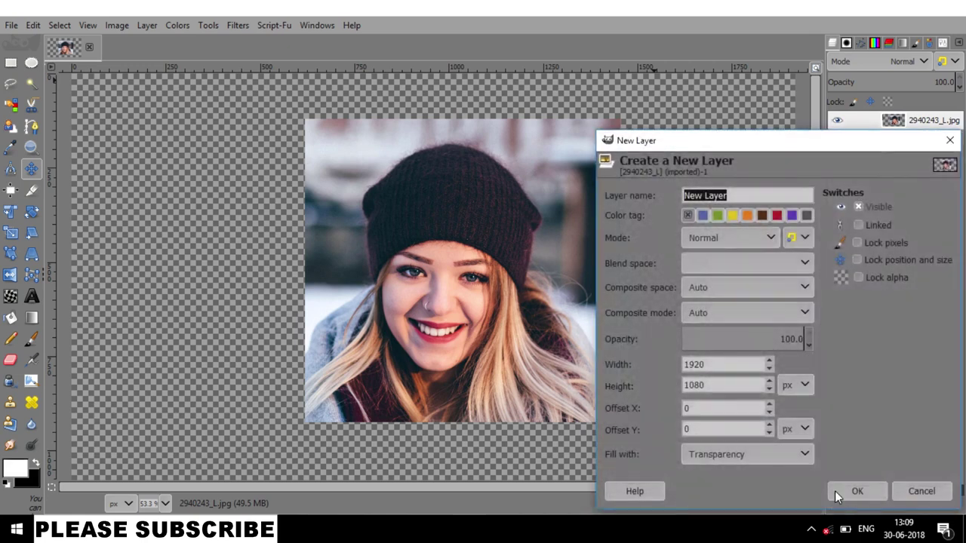
click(856, 491)
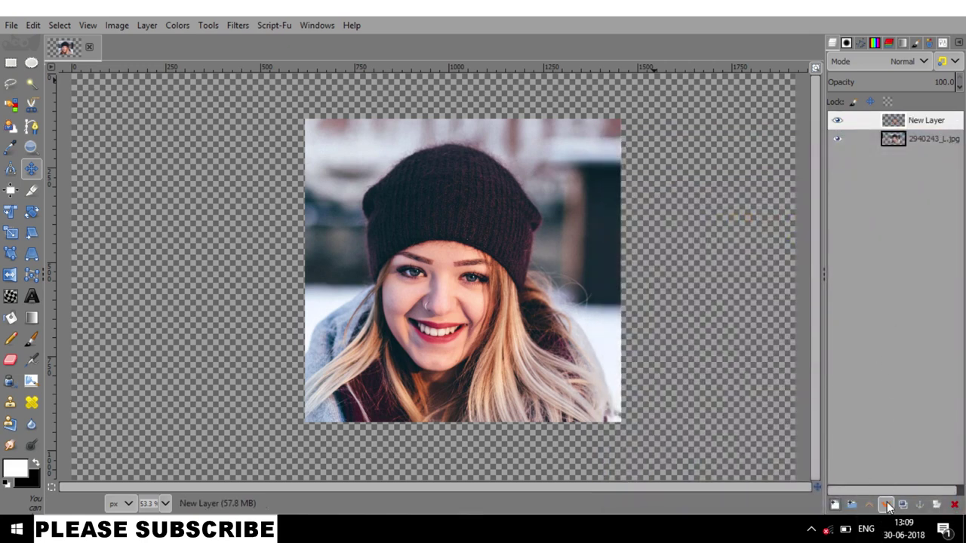
click(885, 506)
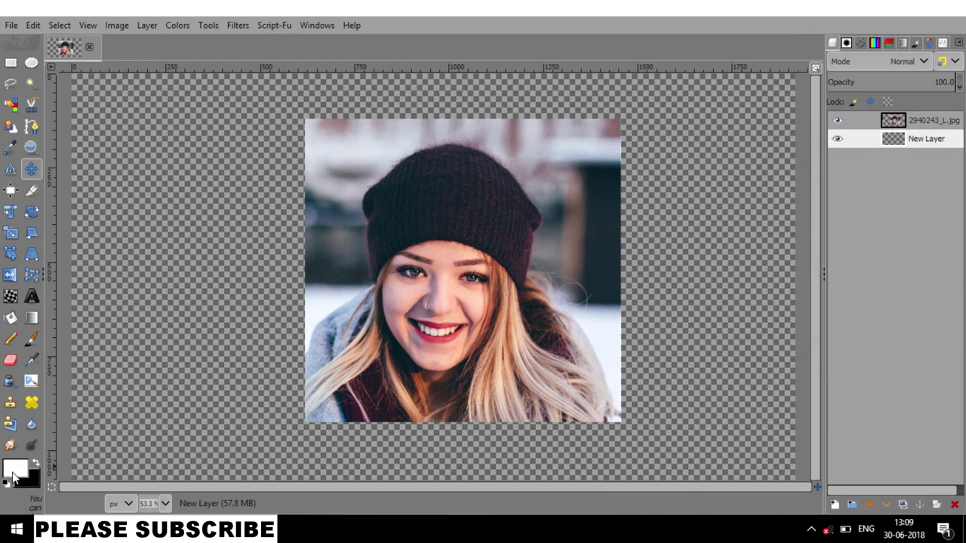
- Set the Gradient tool to a Radial shape using the Custom gradient
click(33, 319)
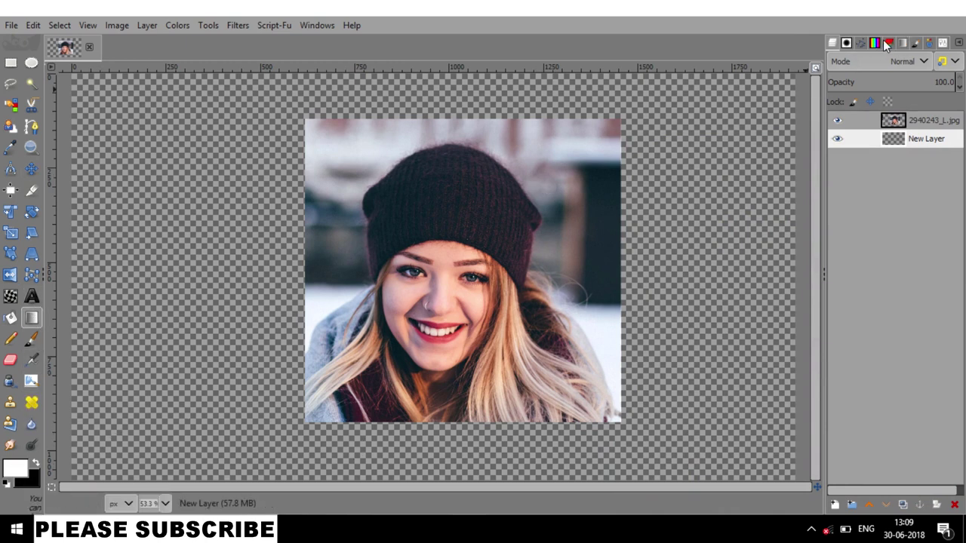
click(901, 43)
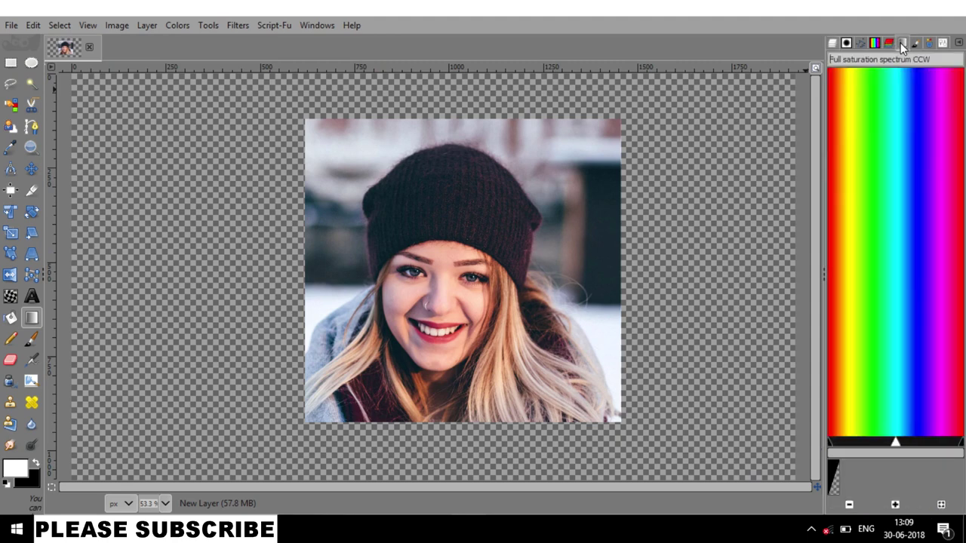
click(944, 43)
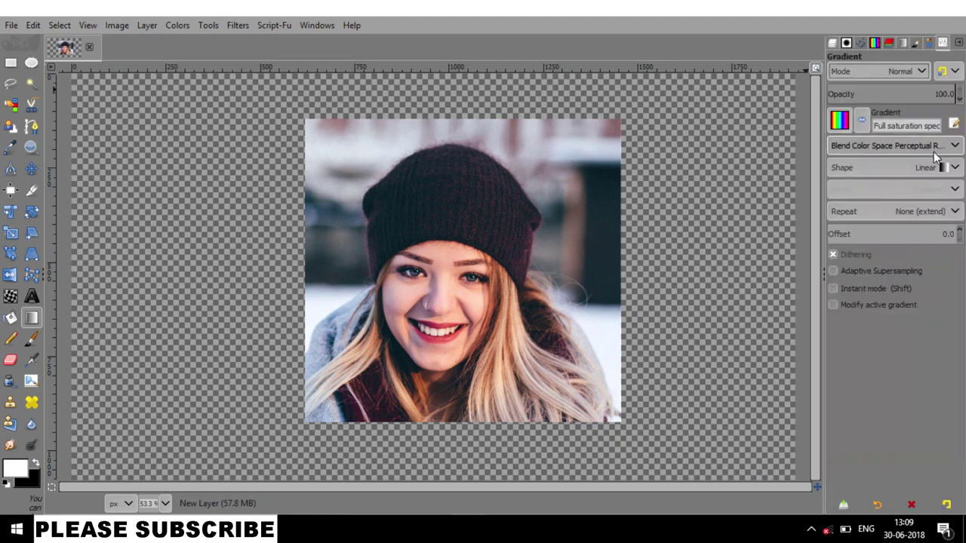
click(912, 165)
click(872, 205)
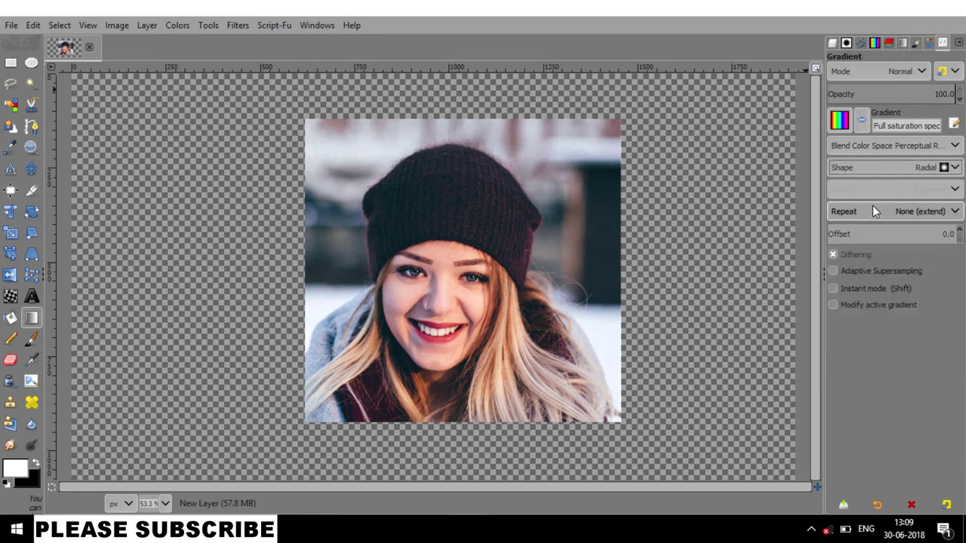
click(874, 43)
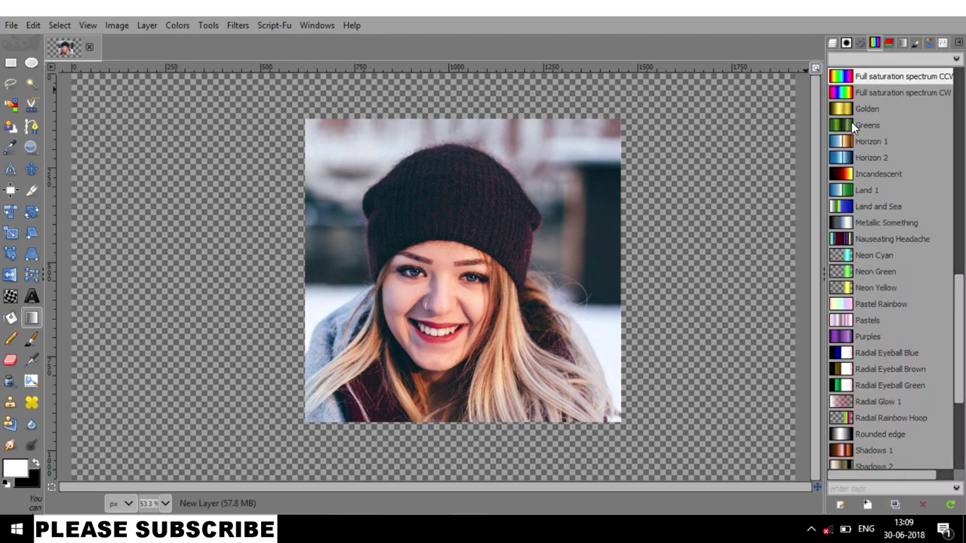
scroll(852, 127, up, 10)
click(860, 75)
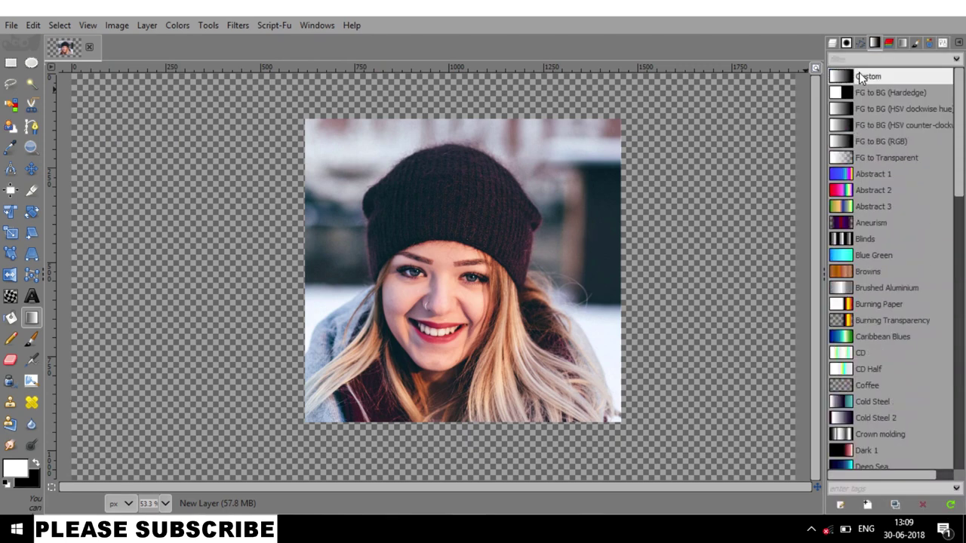
click(832, 43)
- Draw a white-to-grey radial gradient from the canvas centre outward on New Layer
scroll(425, 328, down, 2)
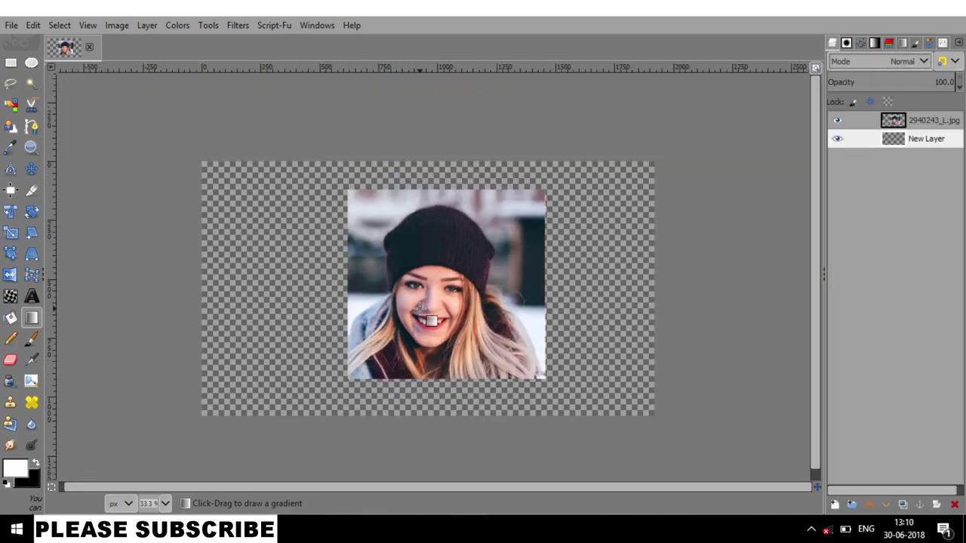
drag(429, 289, 126, 458)
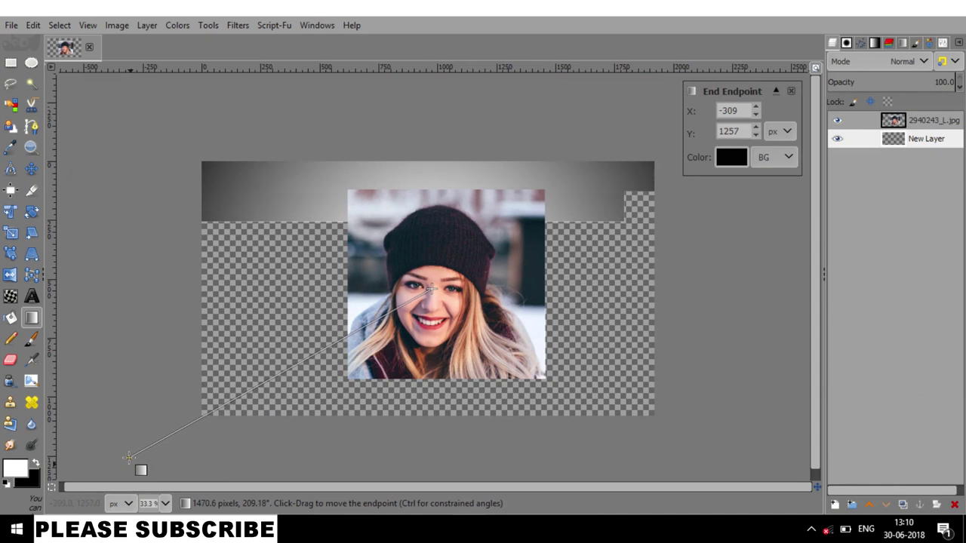
click(840, 120)
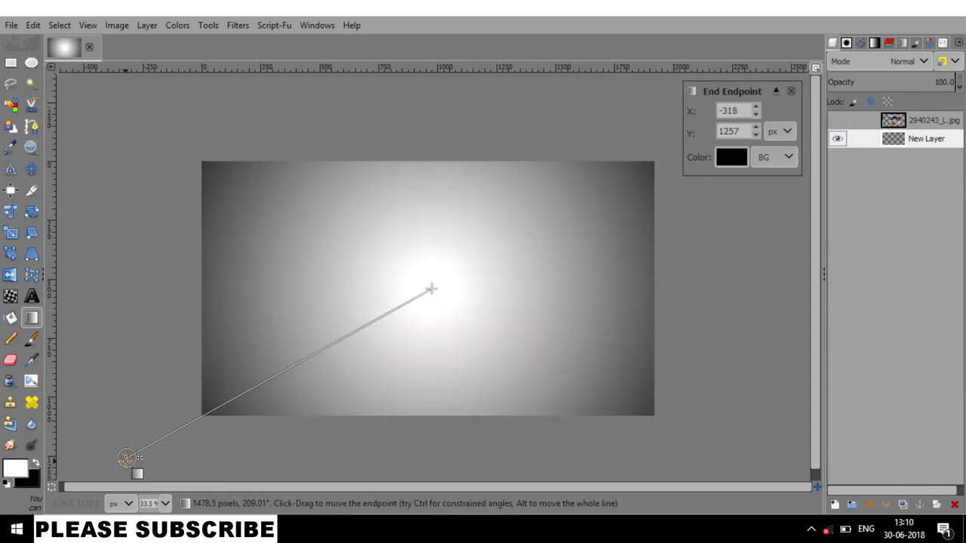
drag(126, 457, 2, 535)
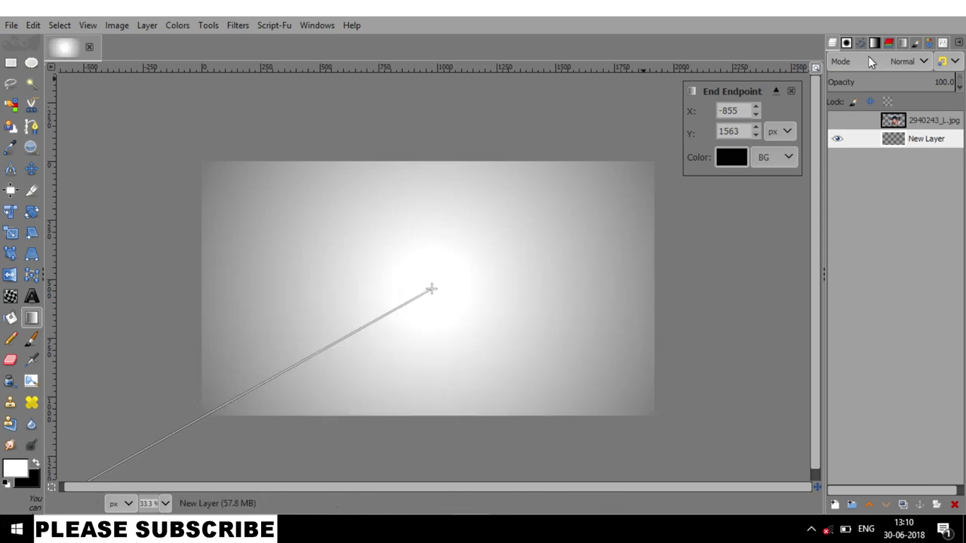
key(plus)
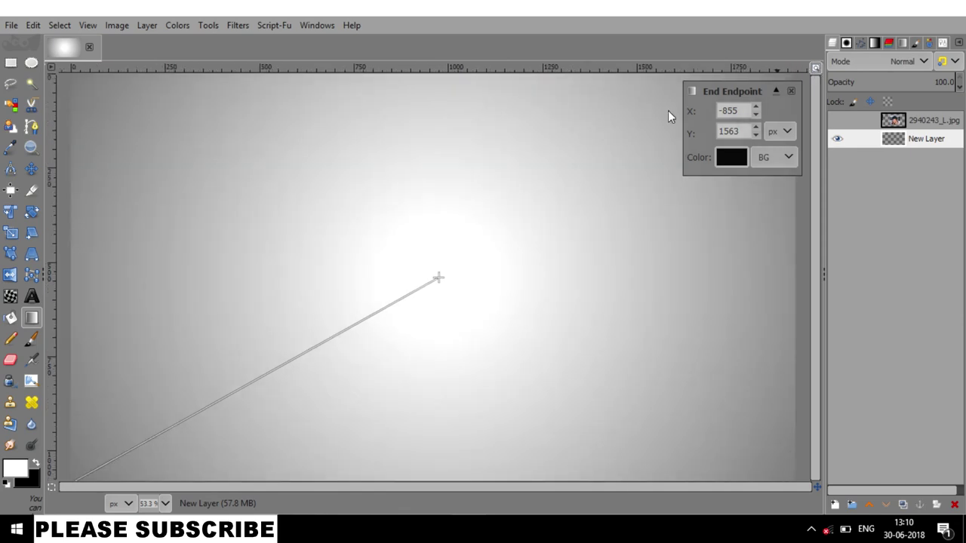
click(438, 279)
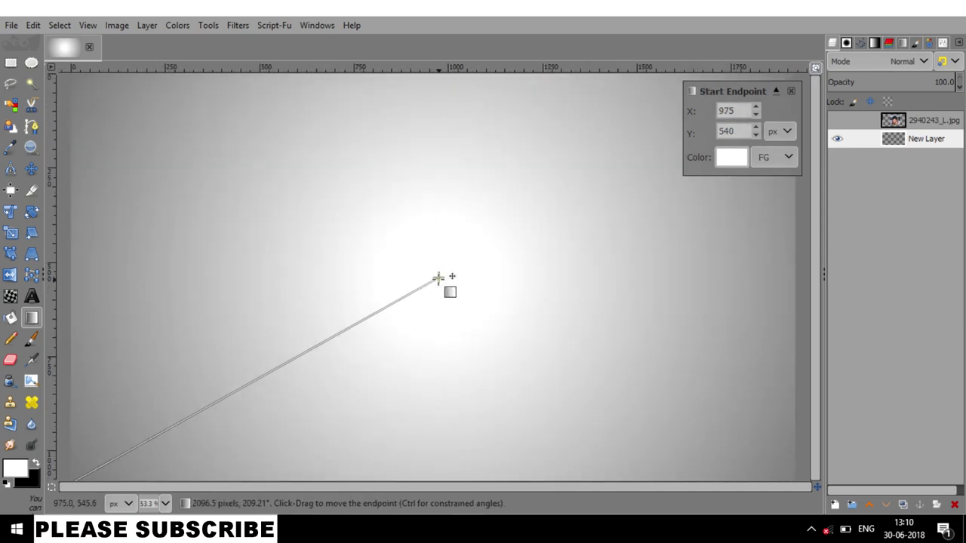
drag(438, 279, 437, 282)
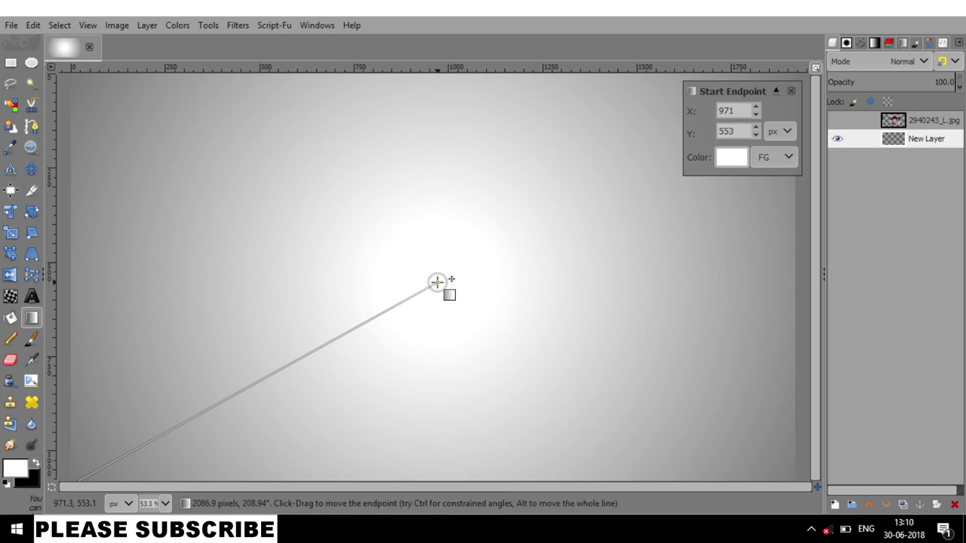
key(Return)
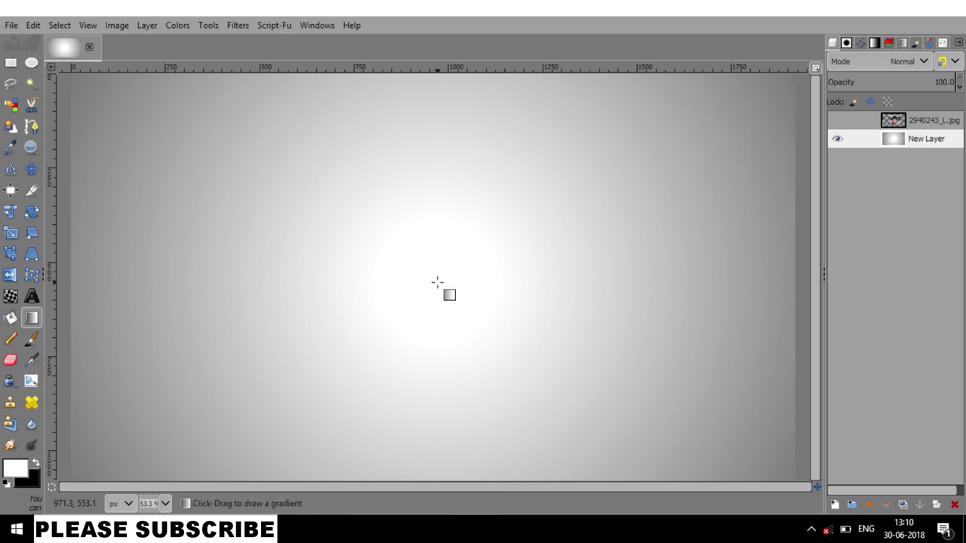
- Show the portrait layer again and nudge it slightly left
key(m)
click(836, 120)
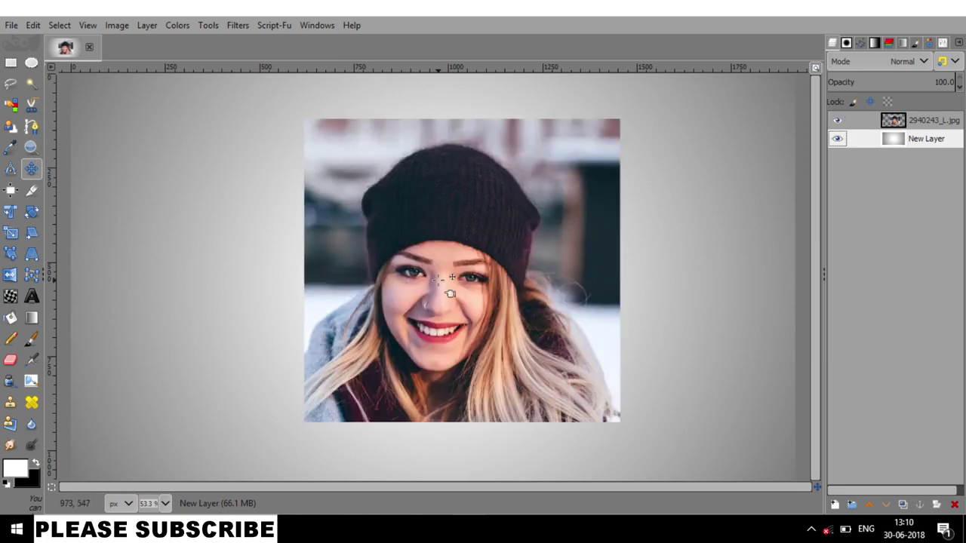
drag(474, 307, 468, 308)
click(468, 308)
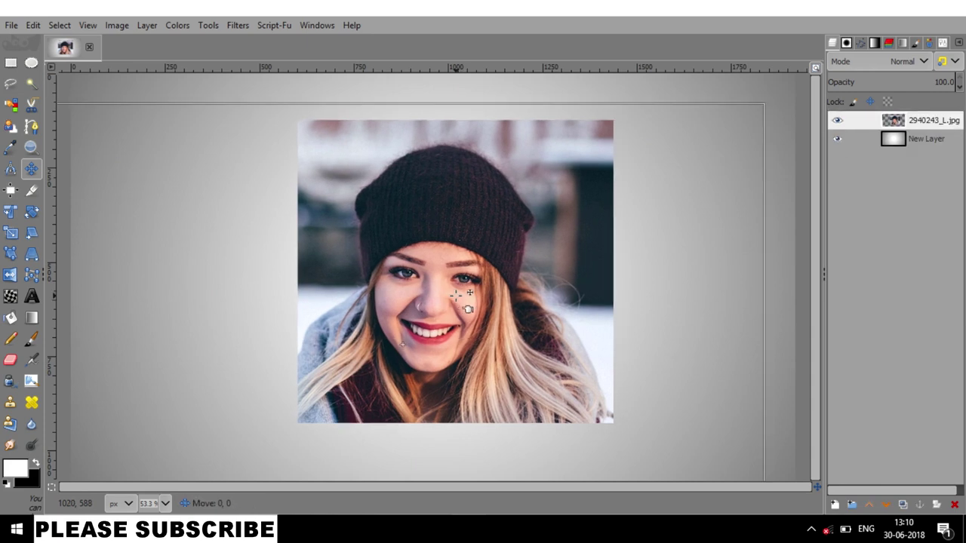
- Add a white, fully opaque layer mask to the portrait layer and target it for painting
click(927, 124)
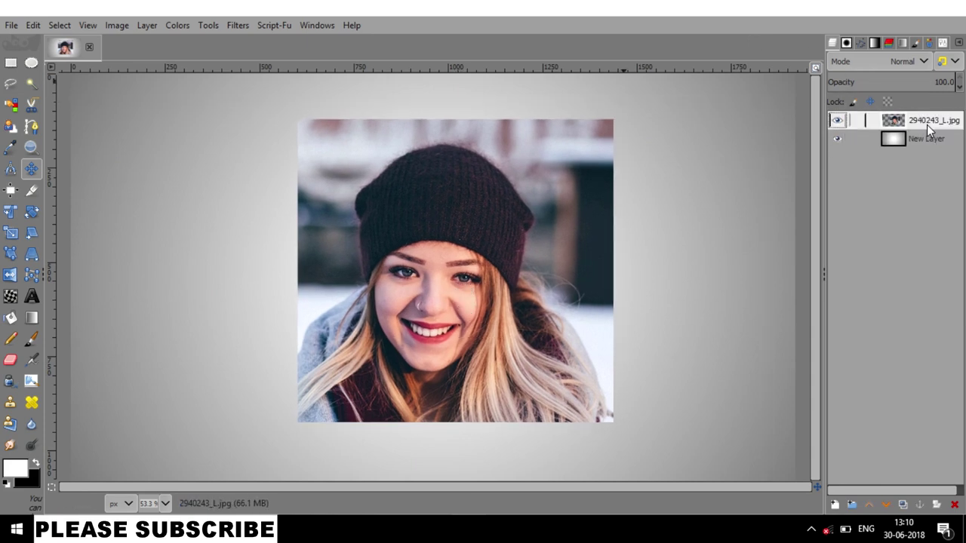
right_click(927, 125)
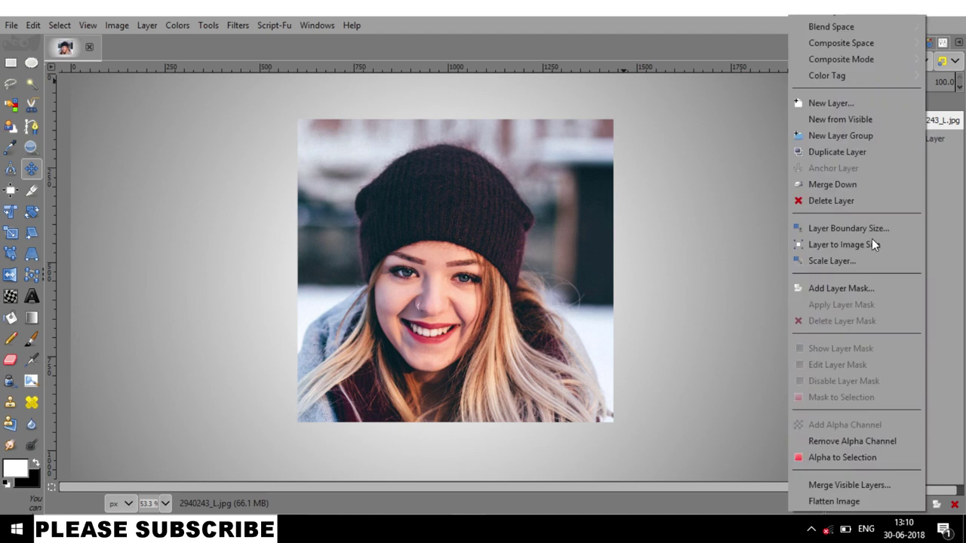
click(854, 288)
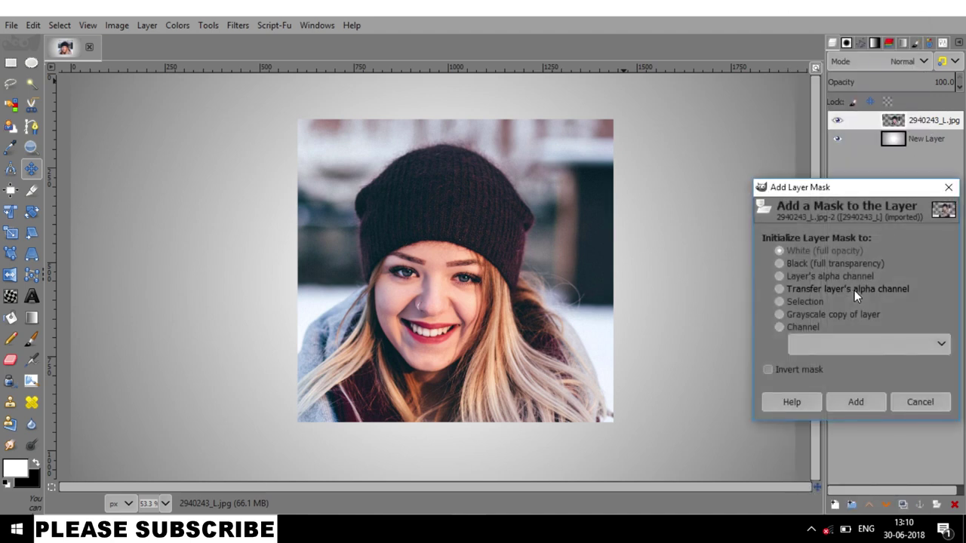
click(856, 401)
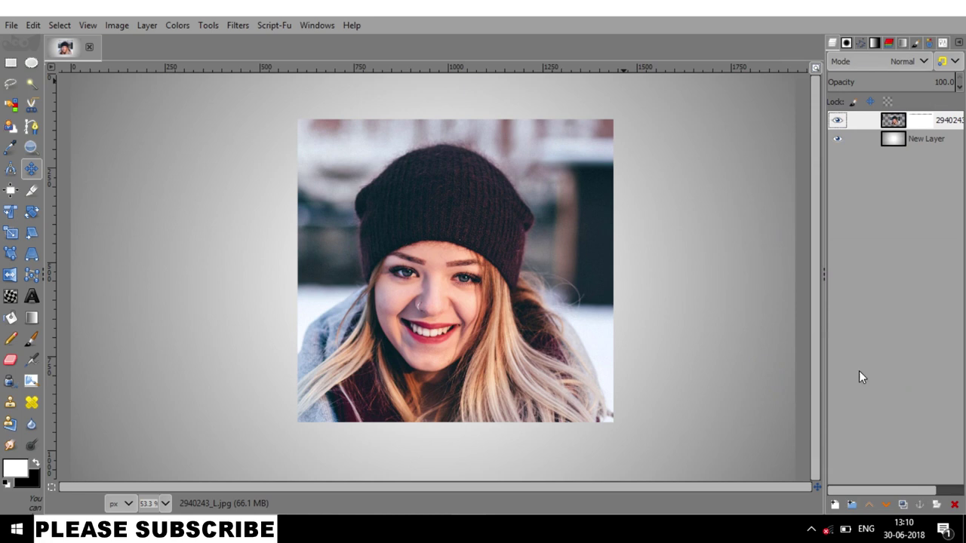
click(920, 123)
key(p)
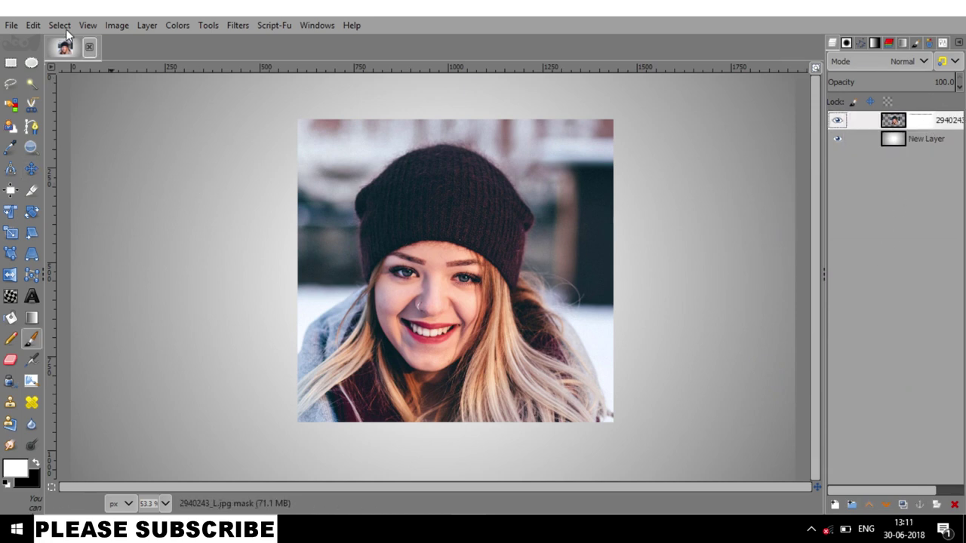
click(32, 26)
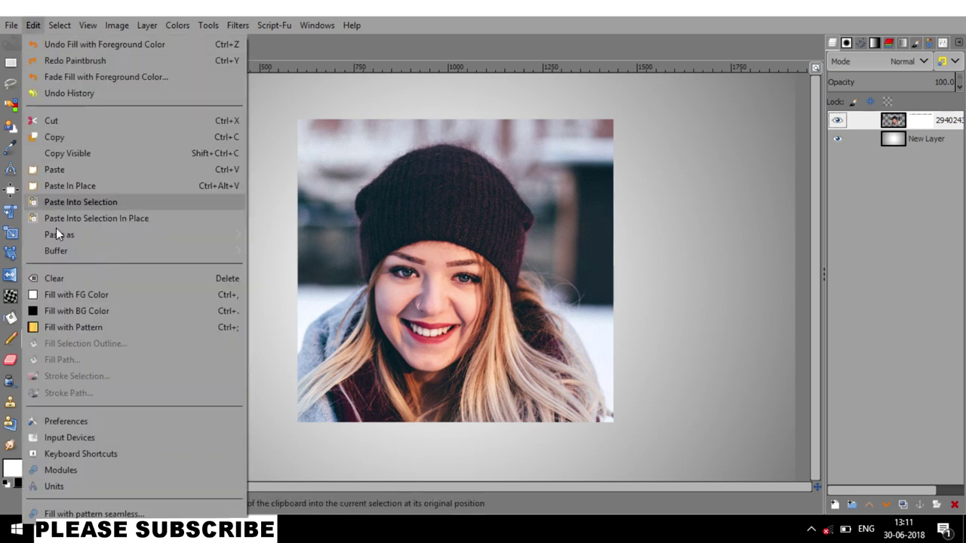
- Fill the portrait mask with black and pick a grunge stroke brush at size about 418
click(72, 310)
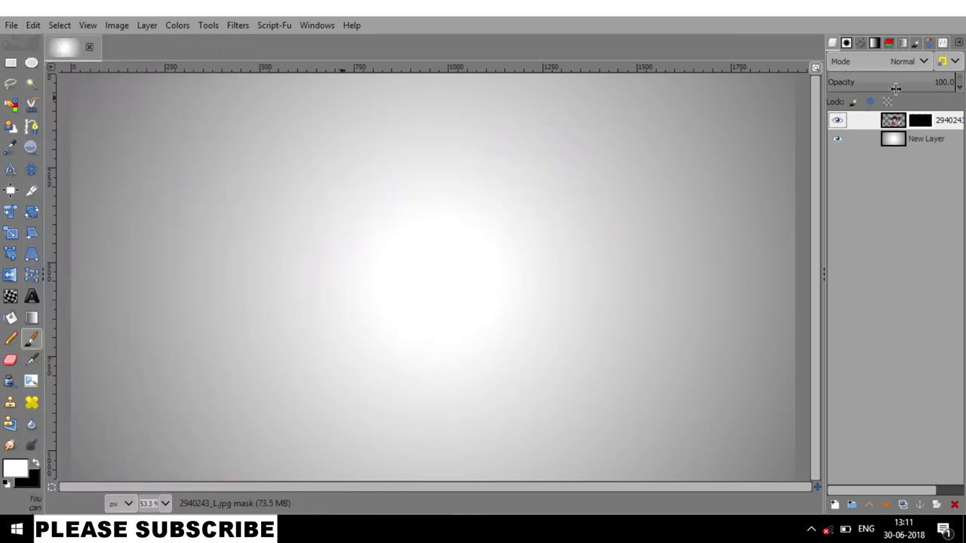
click(845, 43)
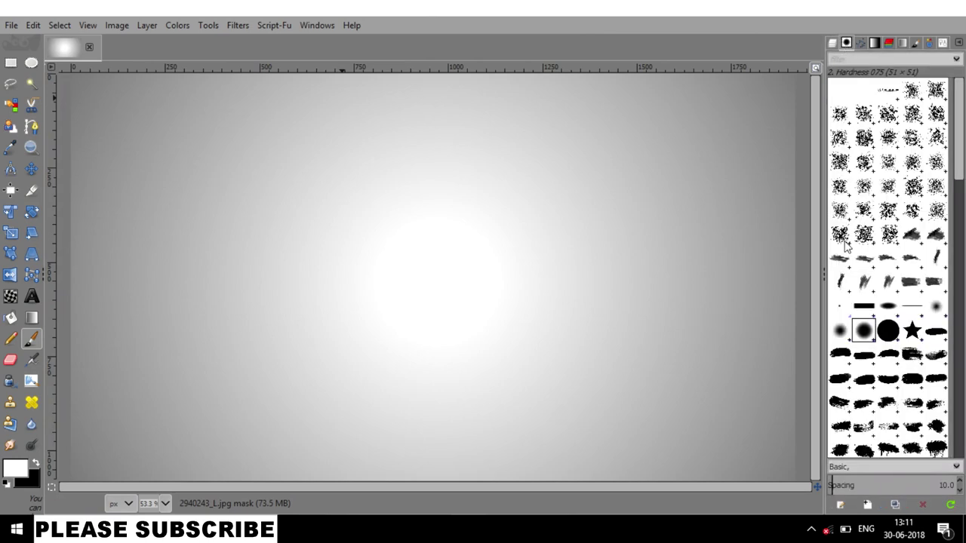
click(863, 284)
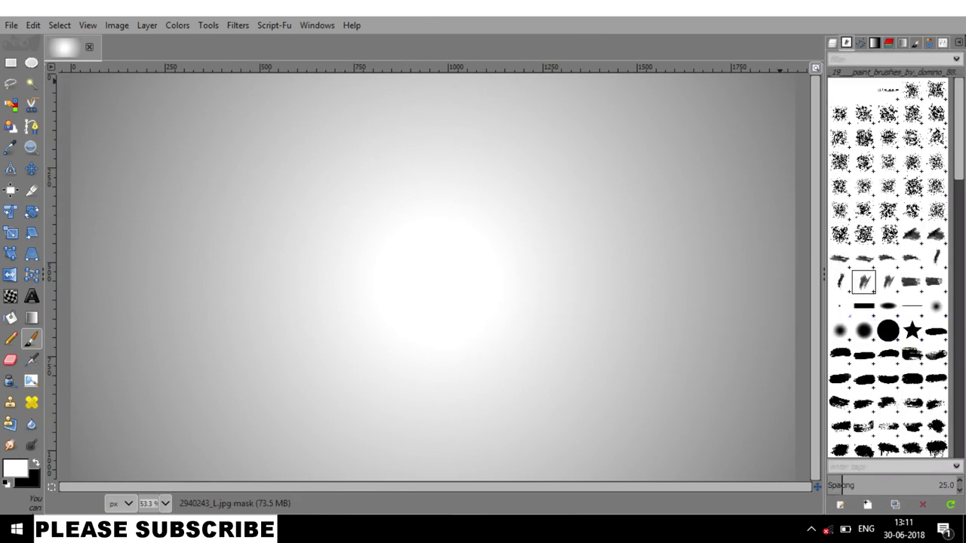
click(945, 44)
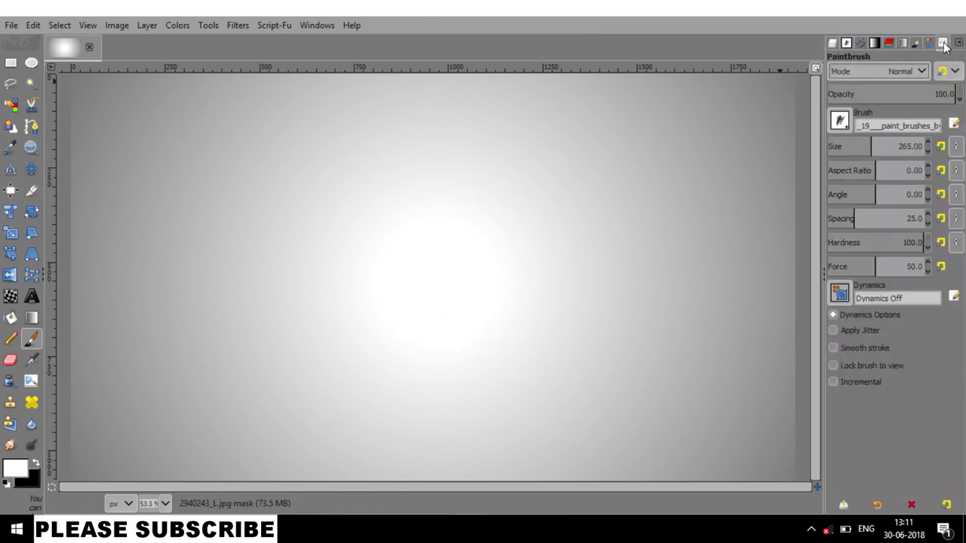
click(884, 147)
- Stamp a size-600 grunge brush on the mask to reveal the face and hat
drag(464, 216, 414, 246)
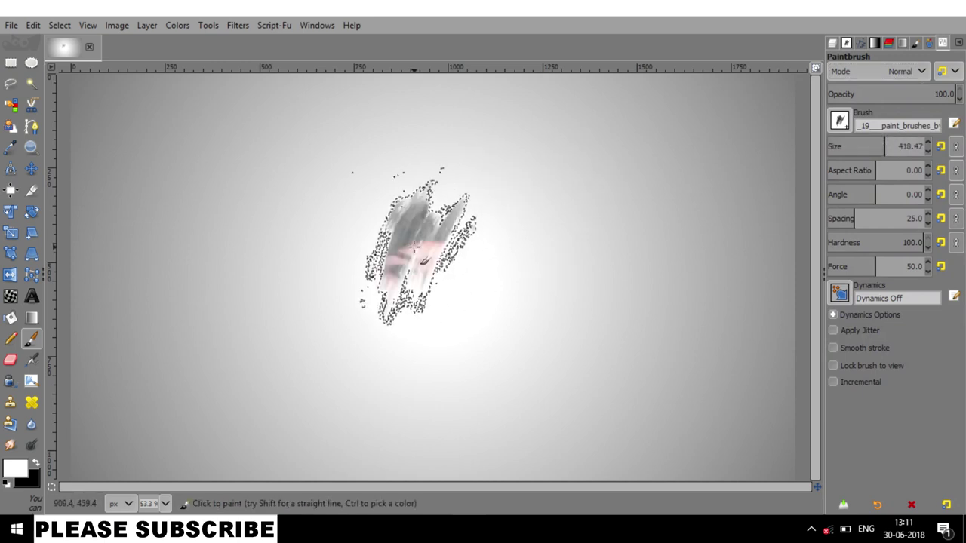
key(ctrl+z)
key(ctrl+z)
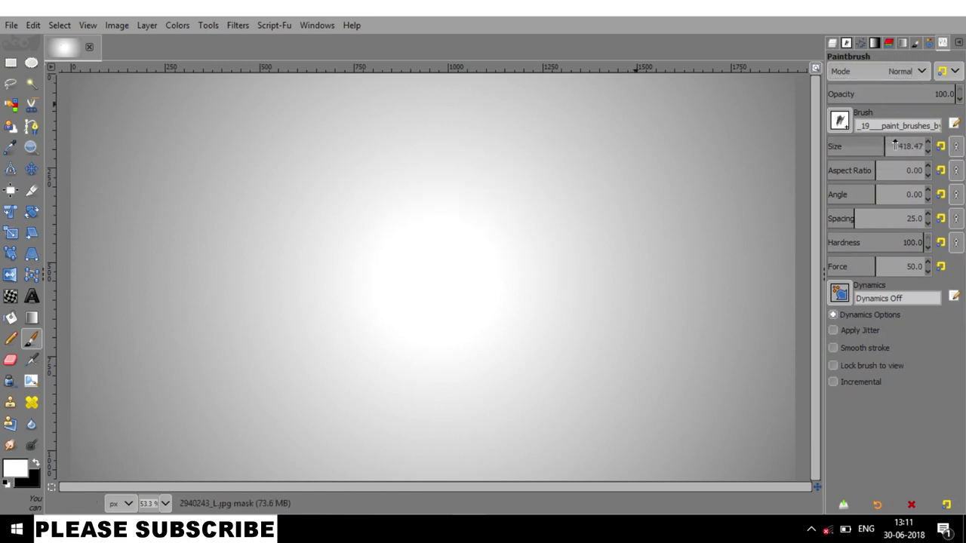
click(892, 145)
mouse_move(482, 158)
mouse_down()
mouse_move(423, 339)
mouse_move(439, 246)
mouse_up()
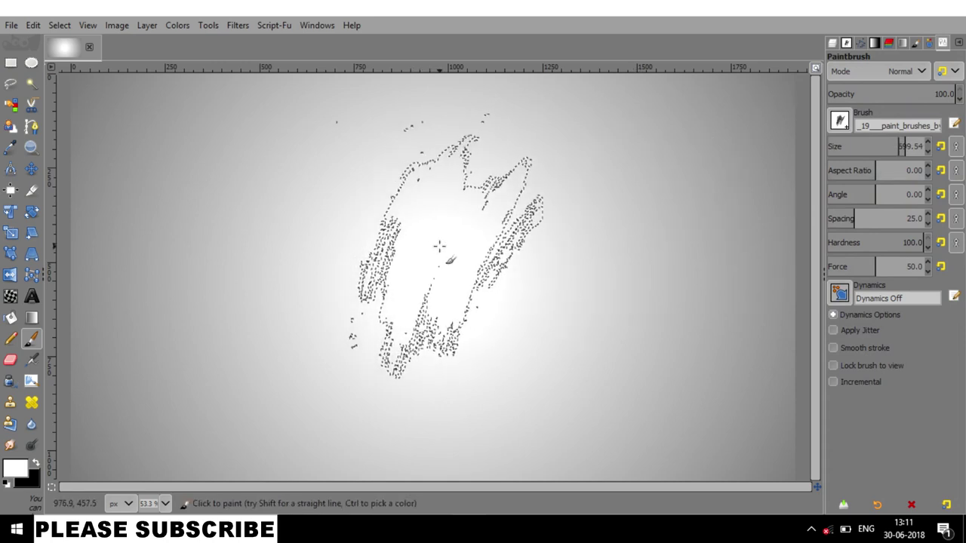
click(438, 246)
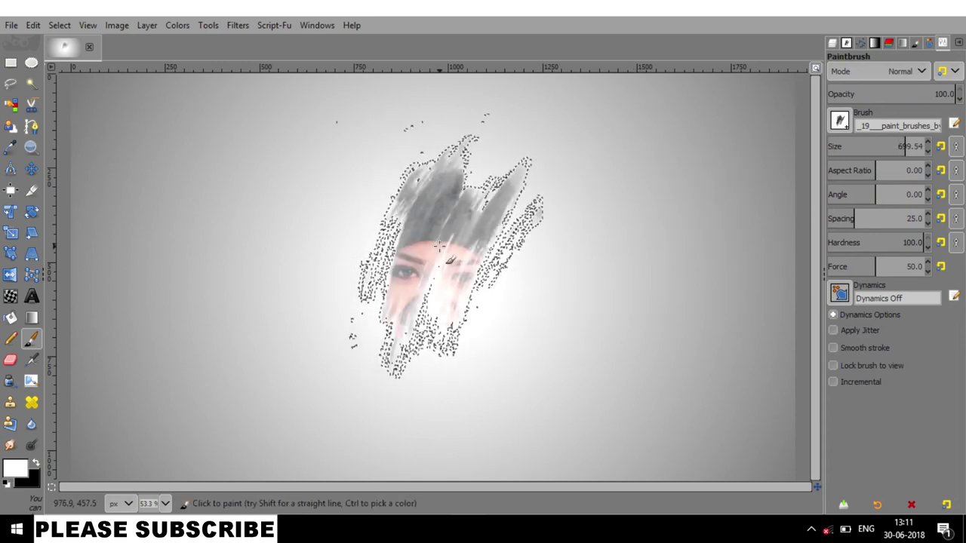
click(438, 246)
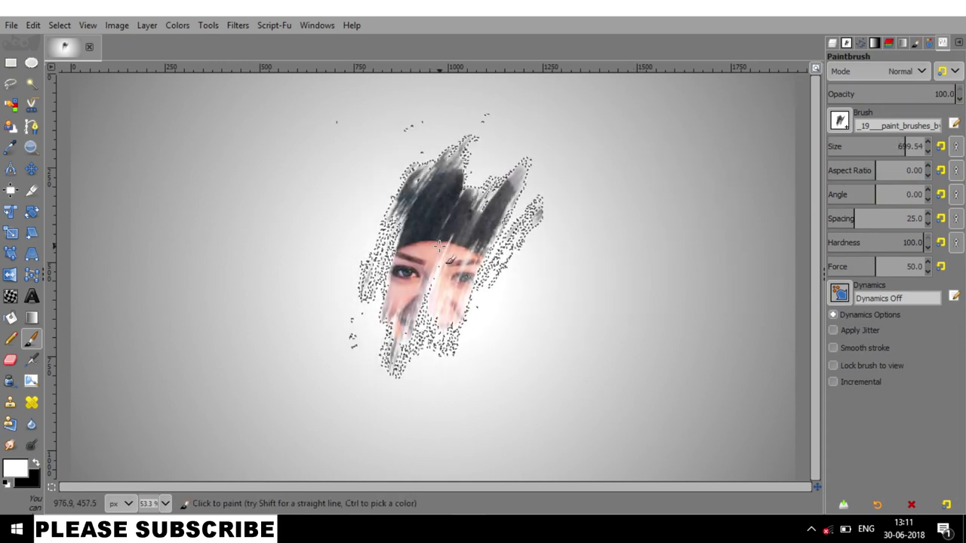
click(438, 246)
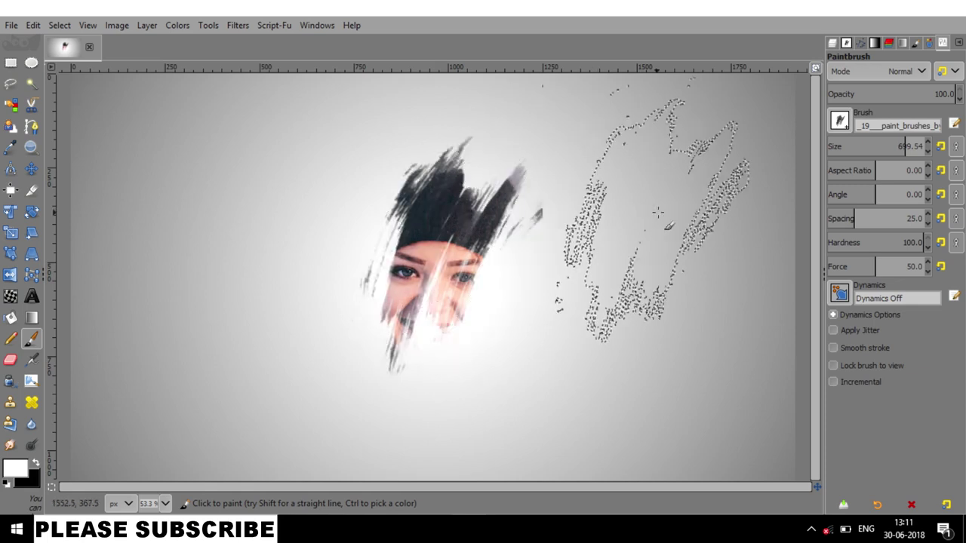
- Try another grunge brush at size 847 and a 48.61° angle, undoing its stroke
click(845, 43)
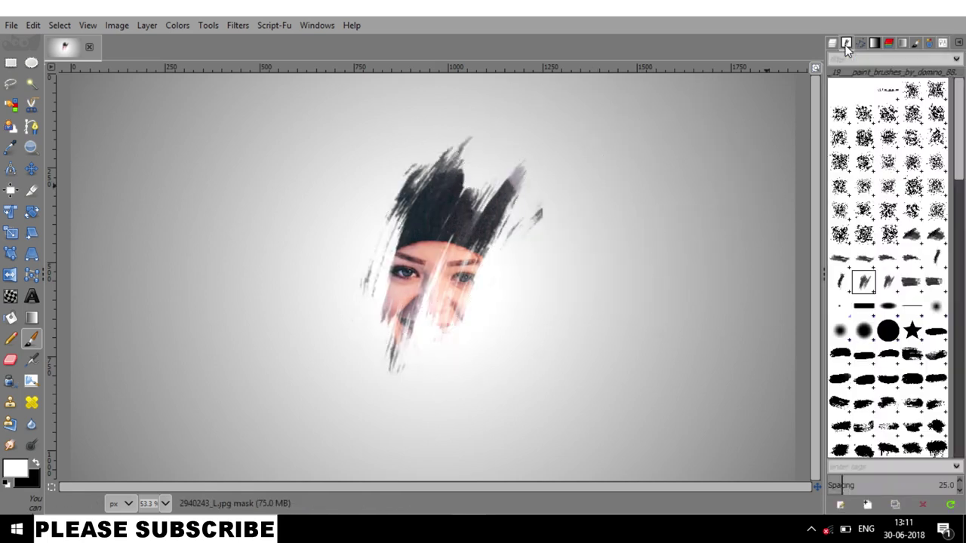
click(894, 279)
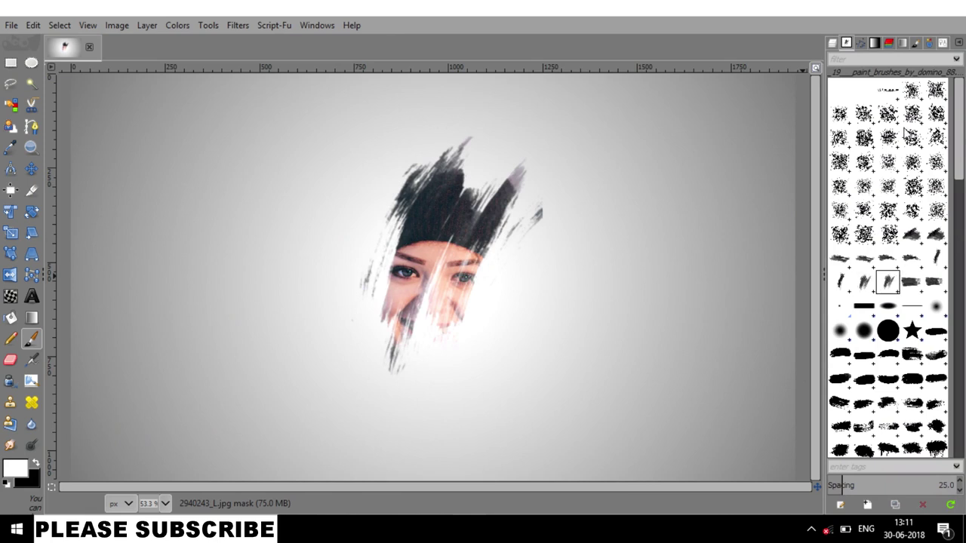
click(942, 44)
drag(905, 194, 876, 194)
click(595, 322)
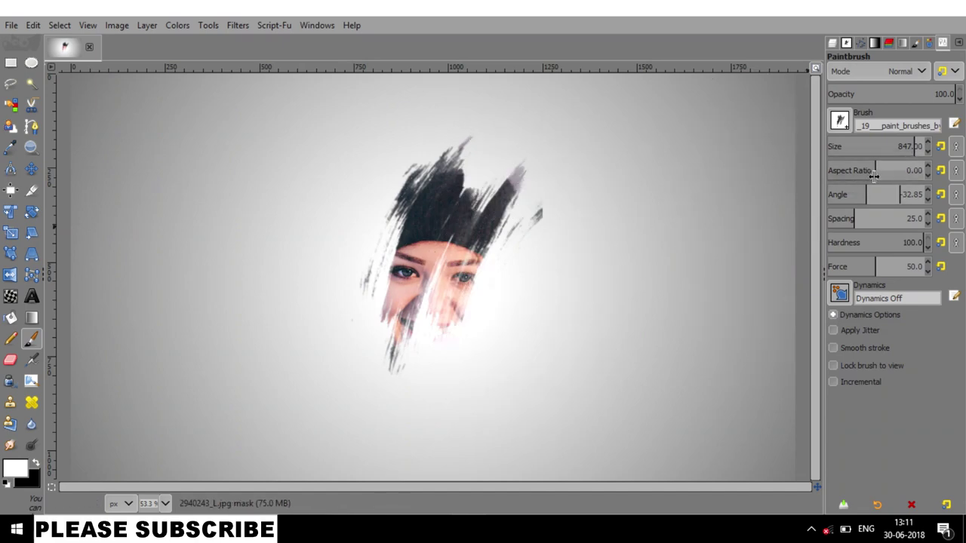
drag(868, 194, 891, 194)
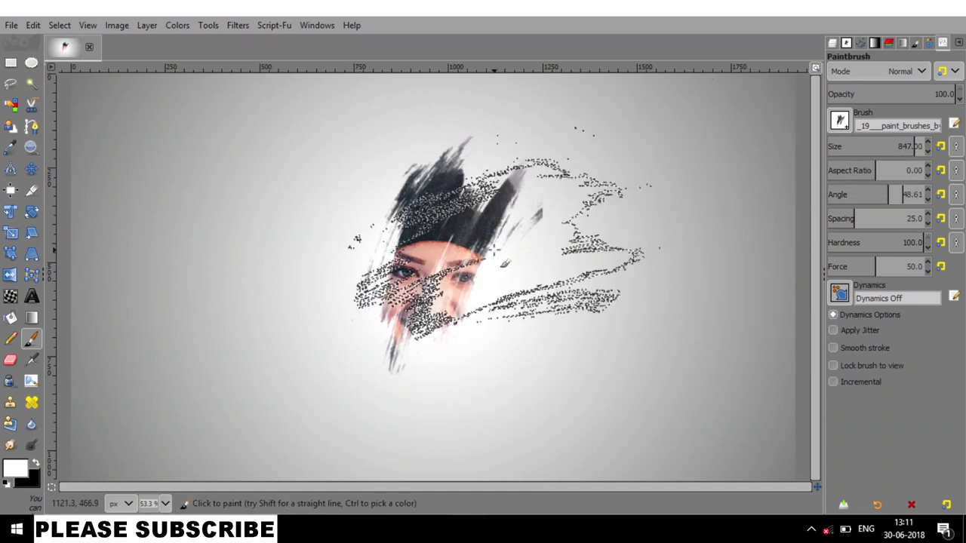
click(444, 258)
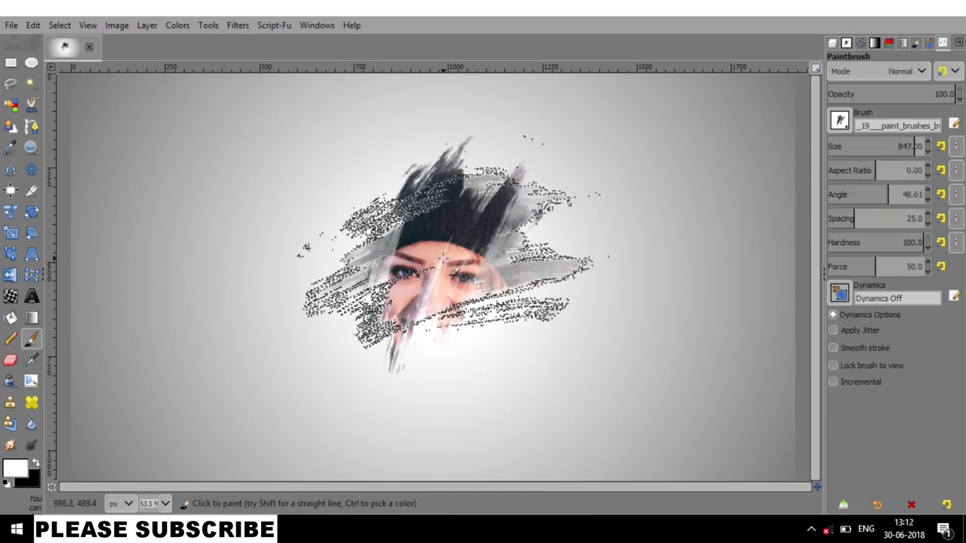
key(ctrl+z)
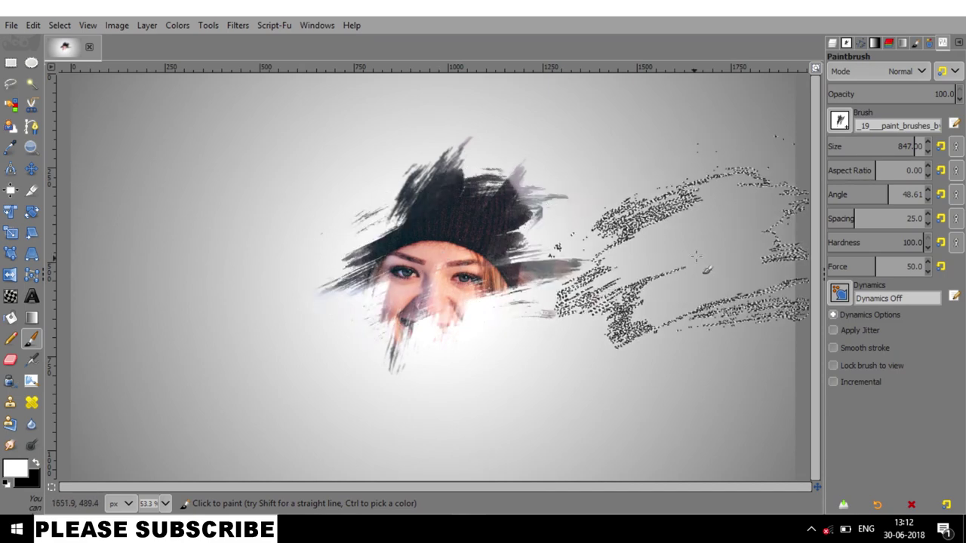
click(846, 42)
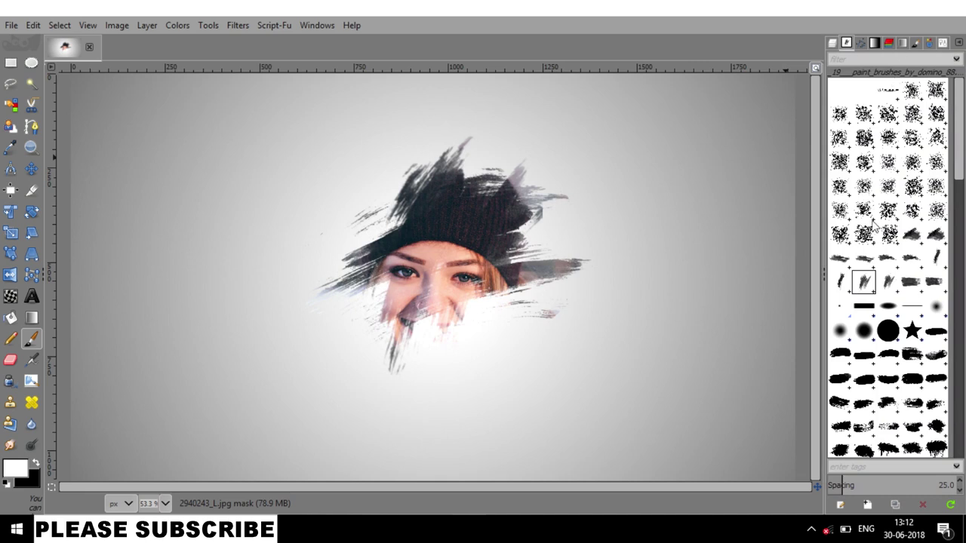
- Switch to another grunge brush and rotate it to a 132.70° angle
click(887, 258)
click(942, 44)
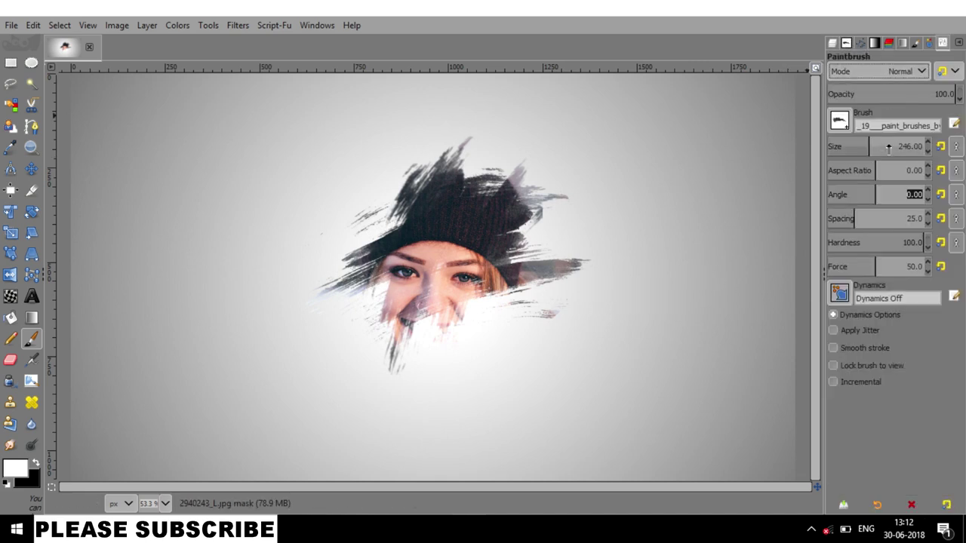
drag(867, 194, 890, 194)
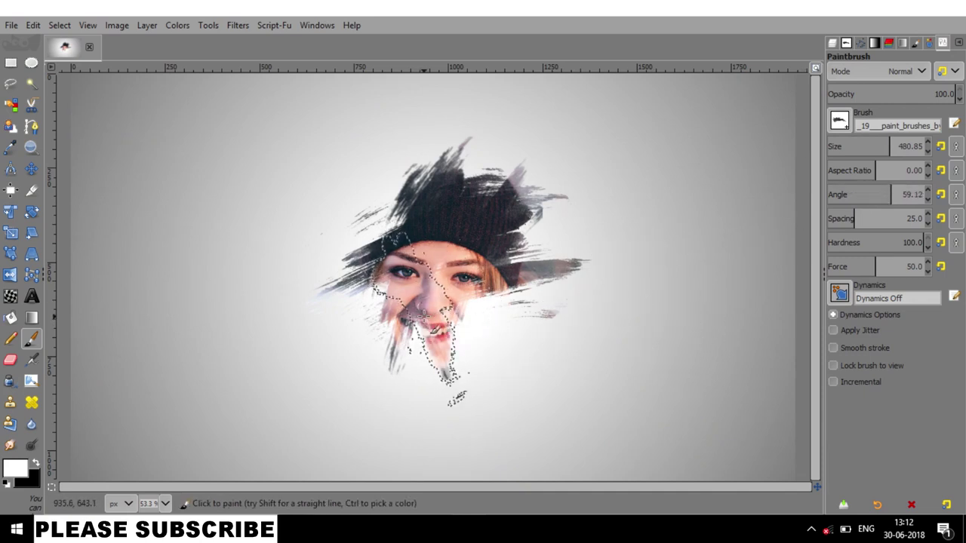
- Paint strokes above the hat with a new brush at size 646.89, angle -38.10
click(848, 43)
click(867, 281)
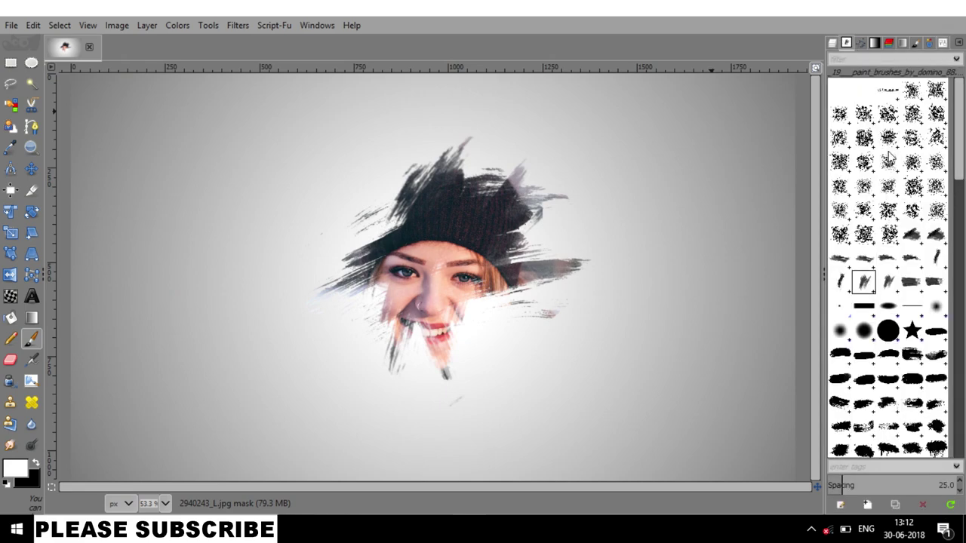
click(943, 44)
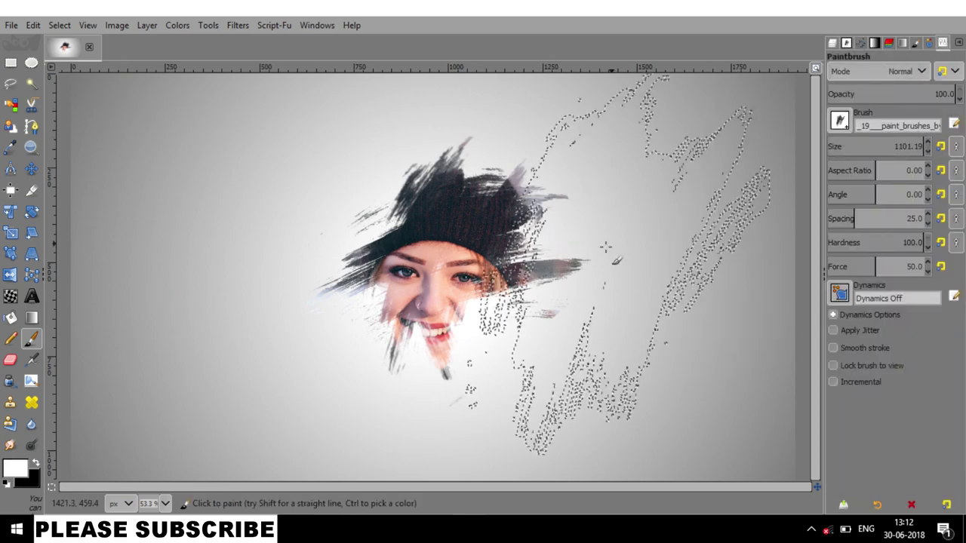
drag(898, 143, 879, 144)
drag(905, 193, 886, 194)
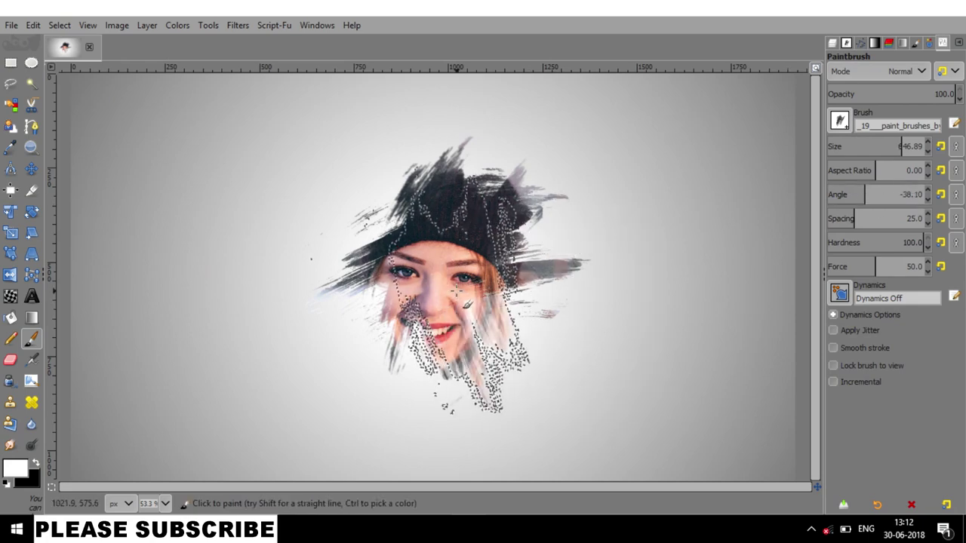
click(408, 226)
click(408, 227)
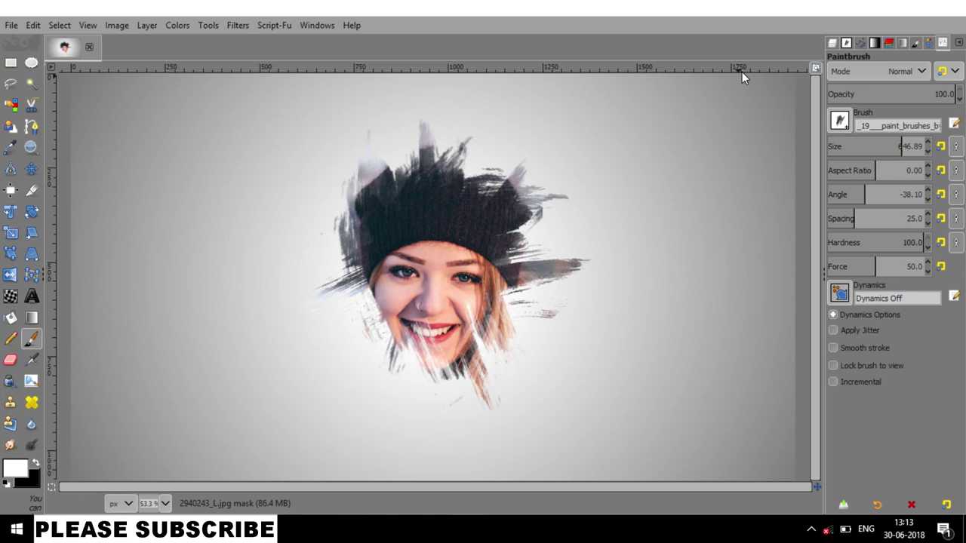
click(833, 43)
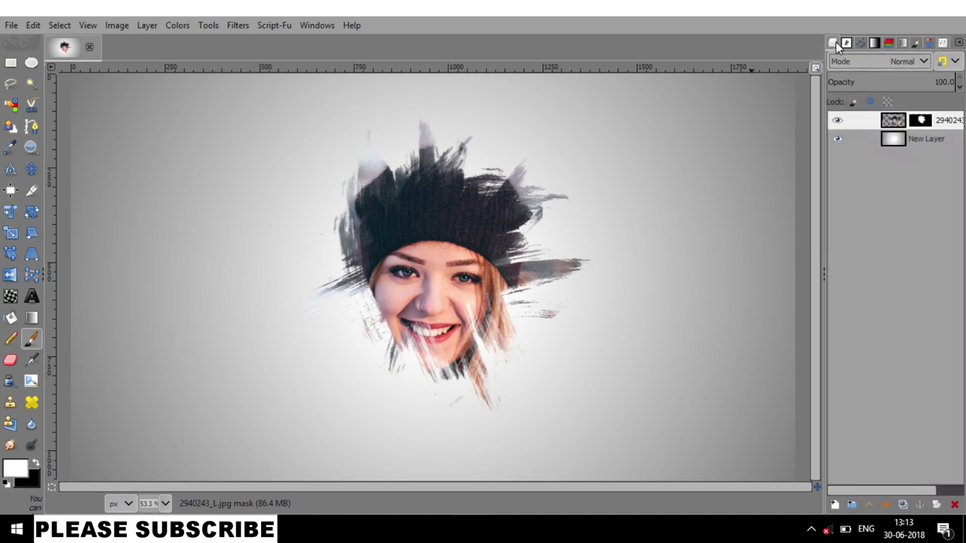
- Apply the portrait's layer mask permanently and nudge the portrait slightly left and down
click(40, 165)
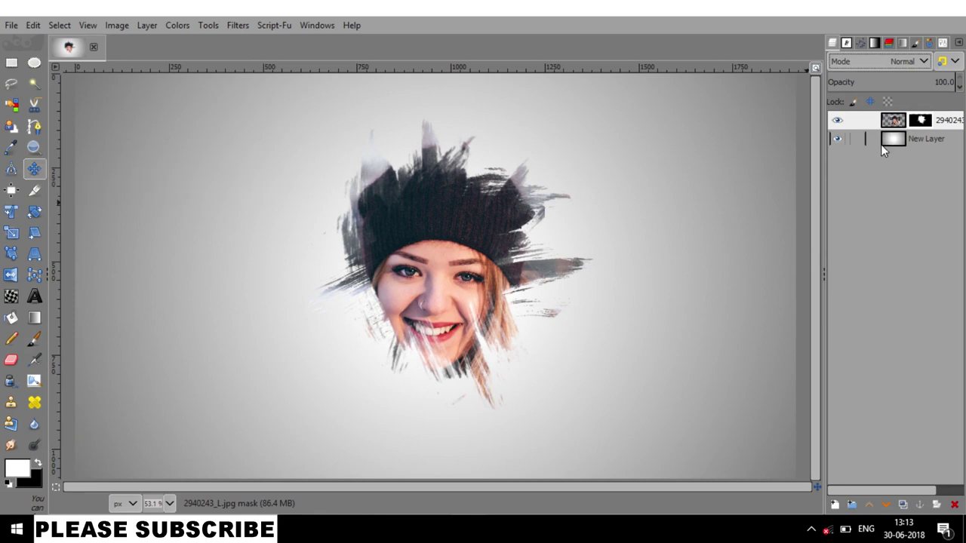
right_click(919, 122)
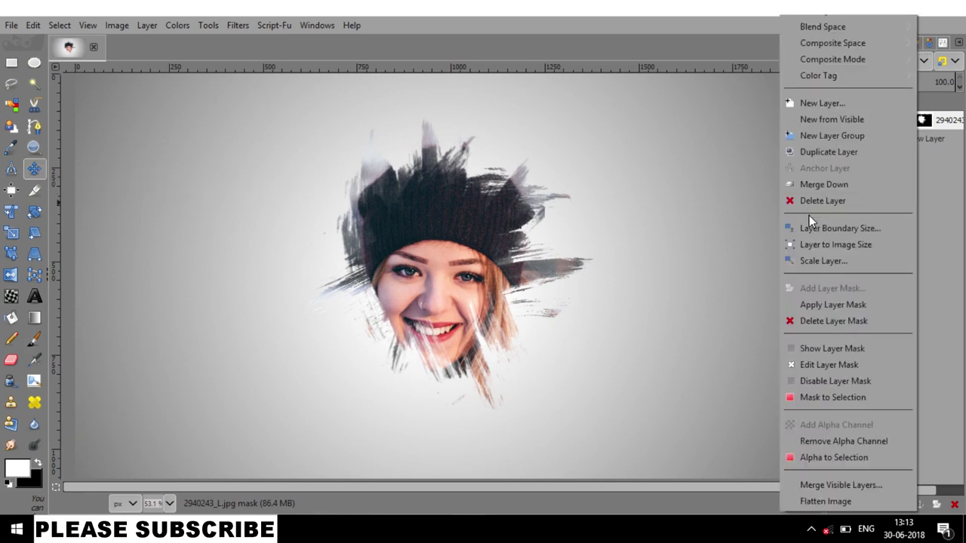
click(812, 302)
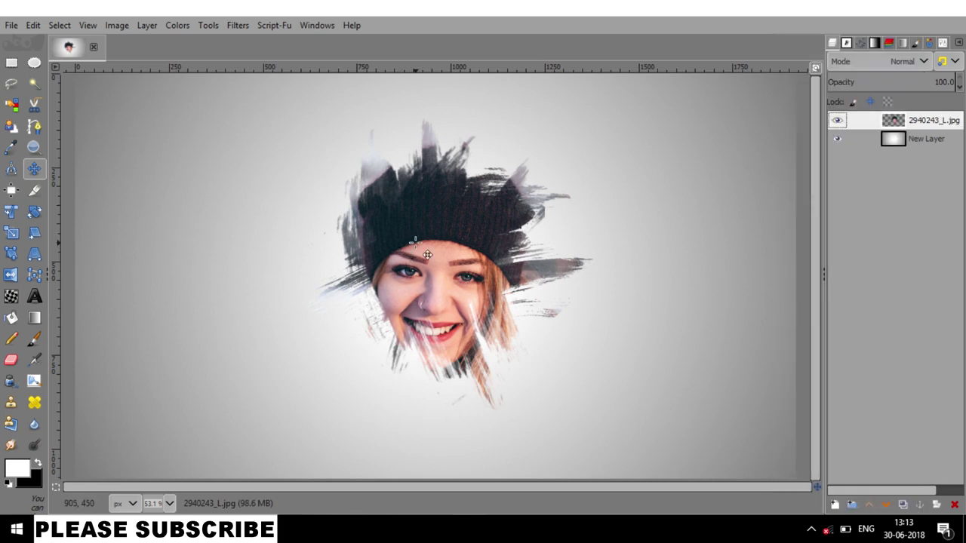
drag(433, 240, 430, 254)
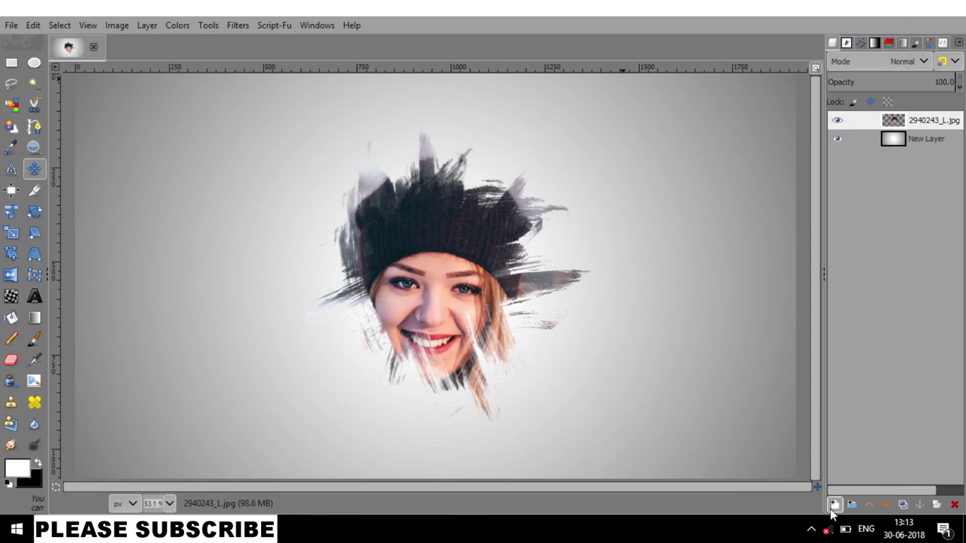
- Add New Layer #1 on top and select the Full saturation spectrum CW gradient
click(833, 504)
click(854, 491)
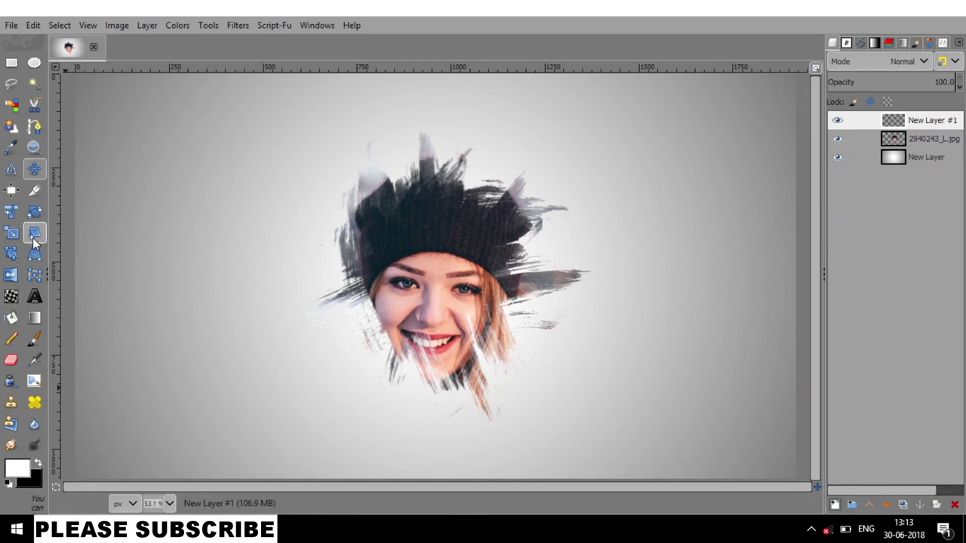
click(34, 323)
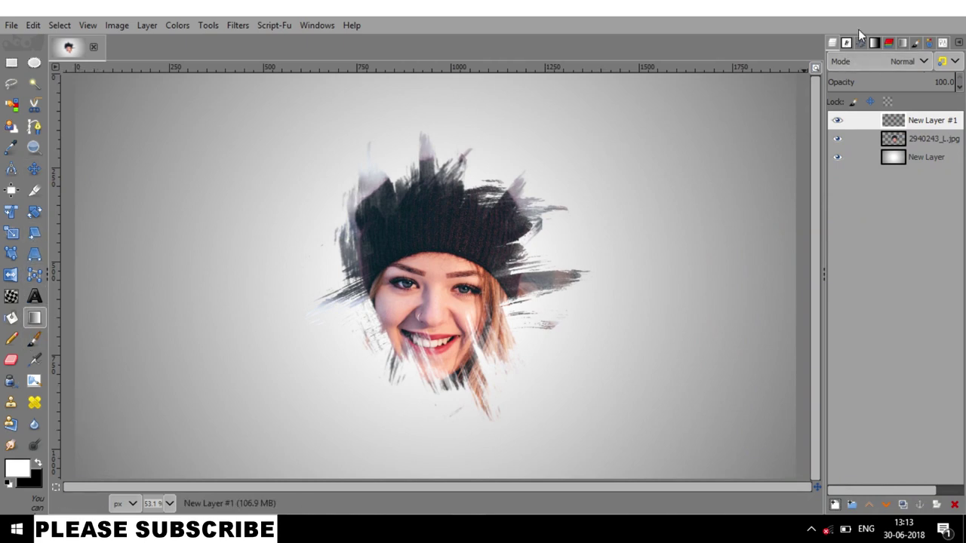
click(876, 46)
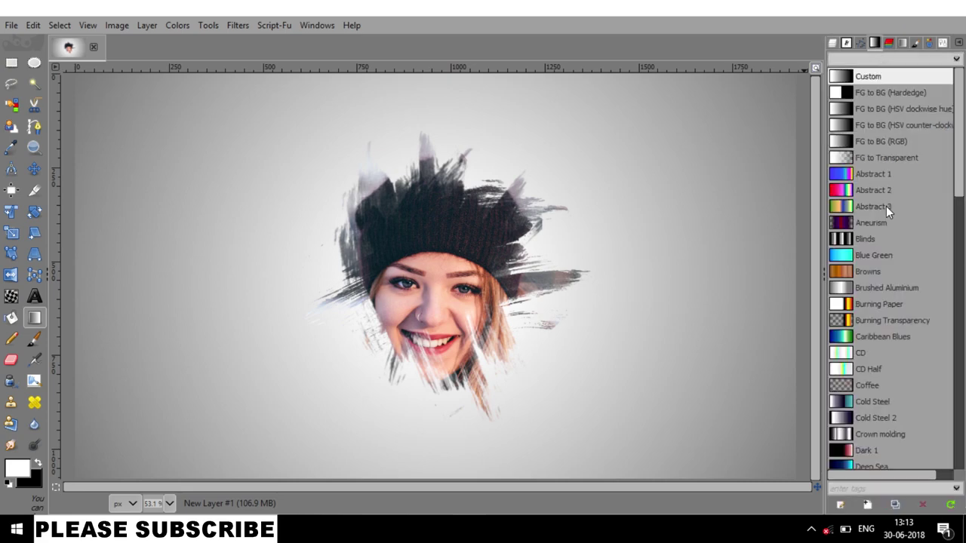
scroll(886, 206, down, 5)
click(866, 241)
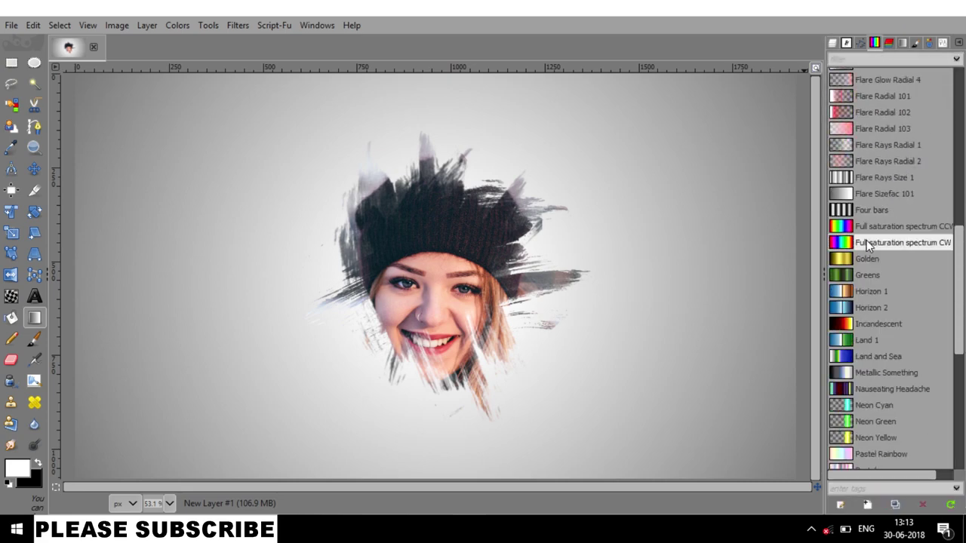
click(943, 43)
- Fill New Layer #1 with a left-to-right linear spectrum gradient across the canvas
click(941, 165)
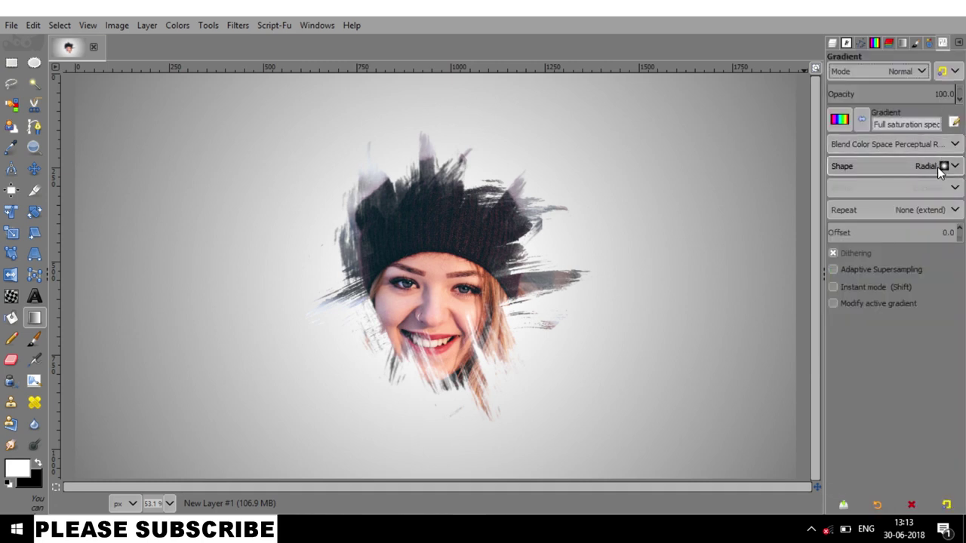
key(Escape)
key(Up)
key(Up)
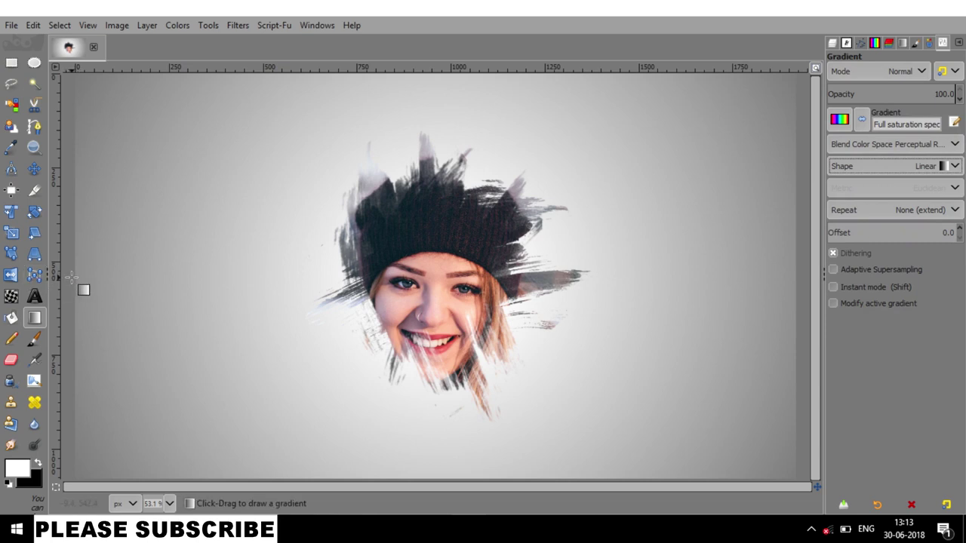
mouse_move(71, 276)
mouse_down()
mouse_move(834, 276)
mouse_move(803, 284)
mouse_up()
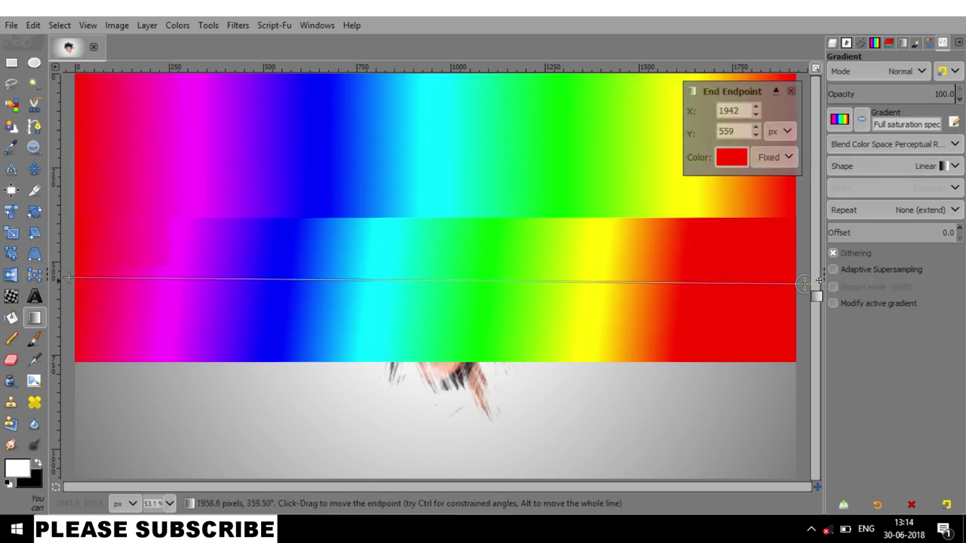
click(832, 44)
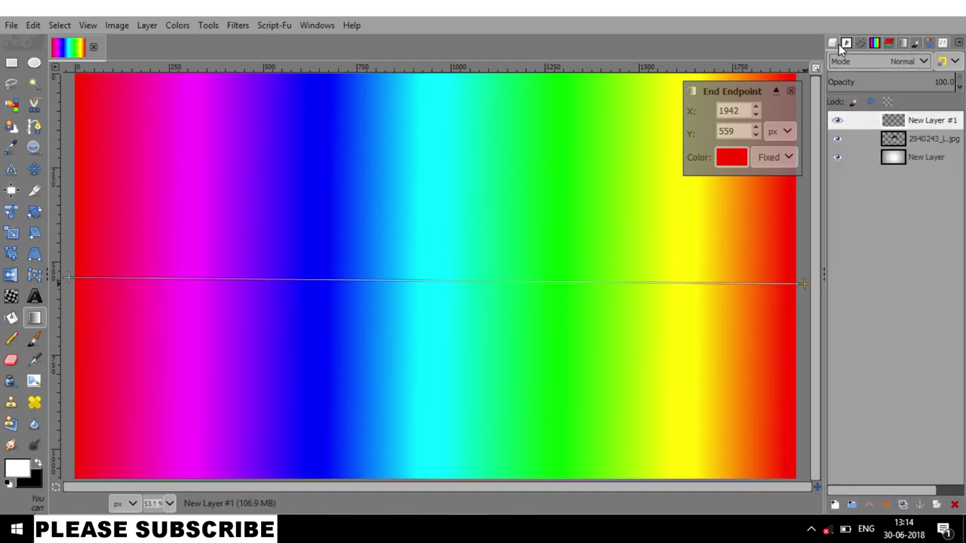
- Set the spectrum layer to Screen mode, then stretch its gradient end past the right edge and shift the midpoint
click(870, 61)
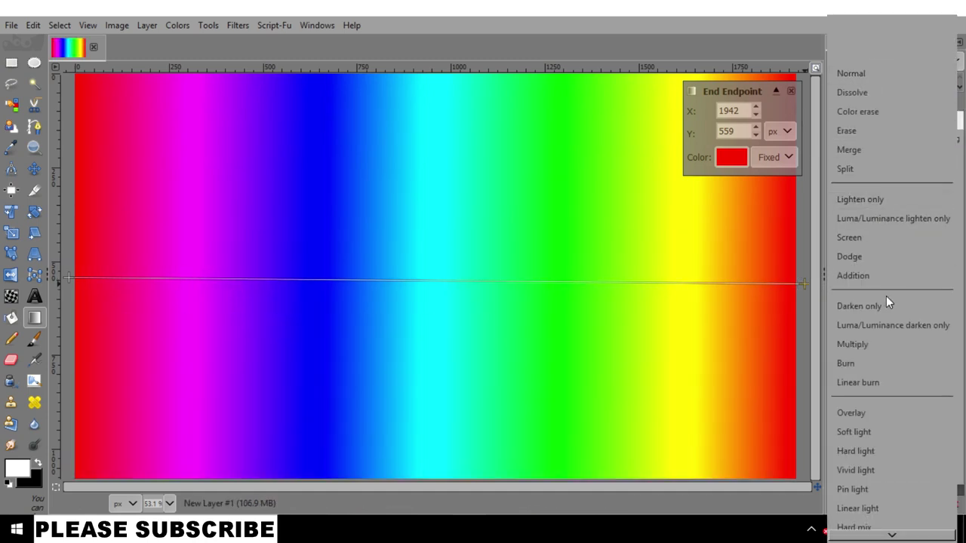
click(882, 240)
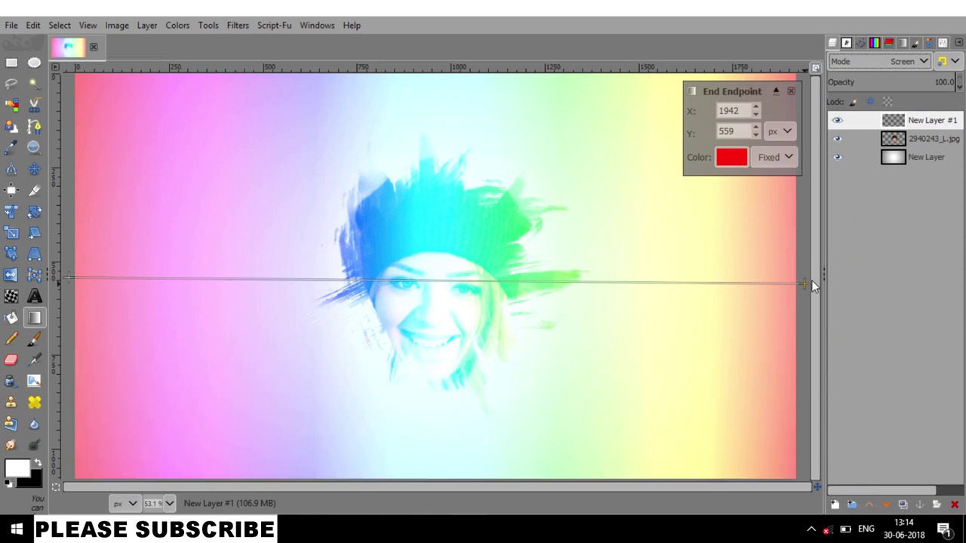
mouse_move(804, 284)
mouse_down()
mouse_move(875, 274)
mouse_move(696, 302)
mouse_up()
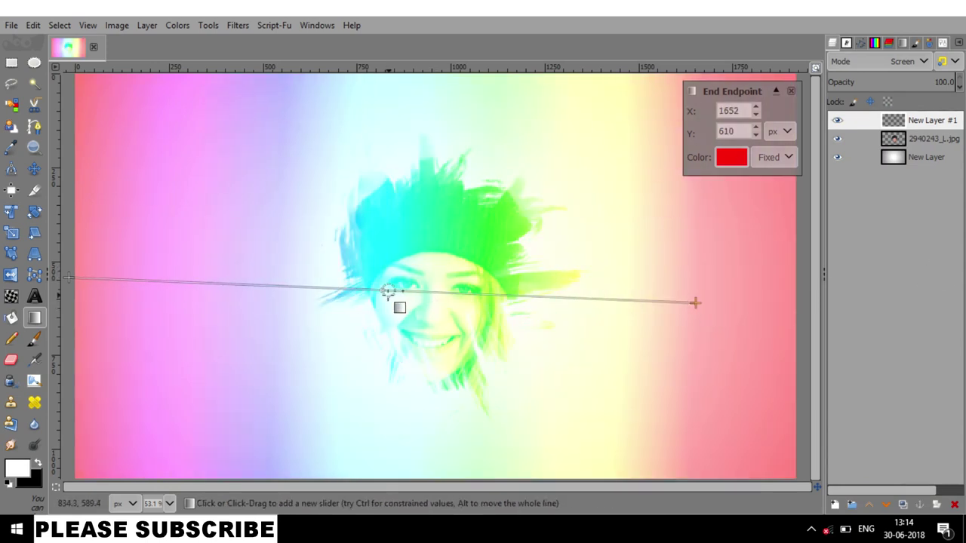
mouse_move(381, 292)
mouse_down()
mouse_move(324, 290)
mouse_move(528, 296)
mouse_move(220, 285)
mouse_move(453, 266)
mouse_move(542, 288)
mouse_up()
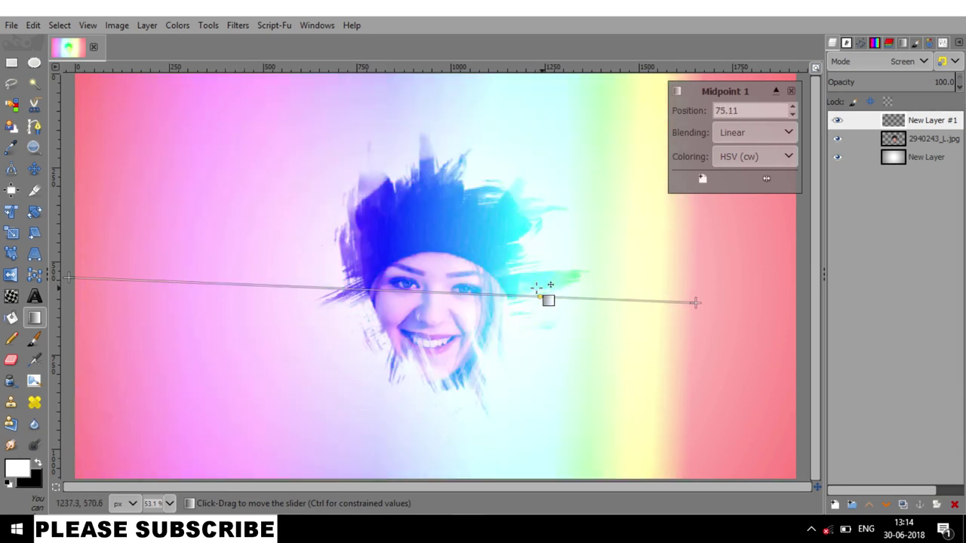
- Angle the gradient diagonally from the portrait's upper left to lower right and commit it
mouse_move(69, 278)
mouse_down()
mouse_move(233, 270)
mouse_move(268, 258)
mouse_up()
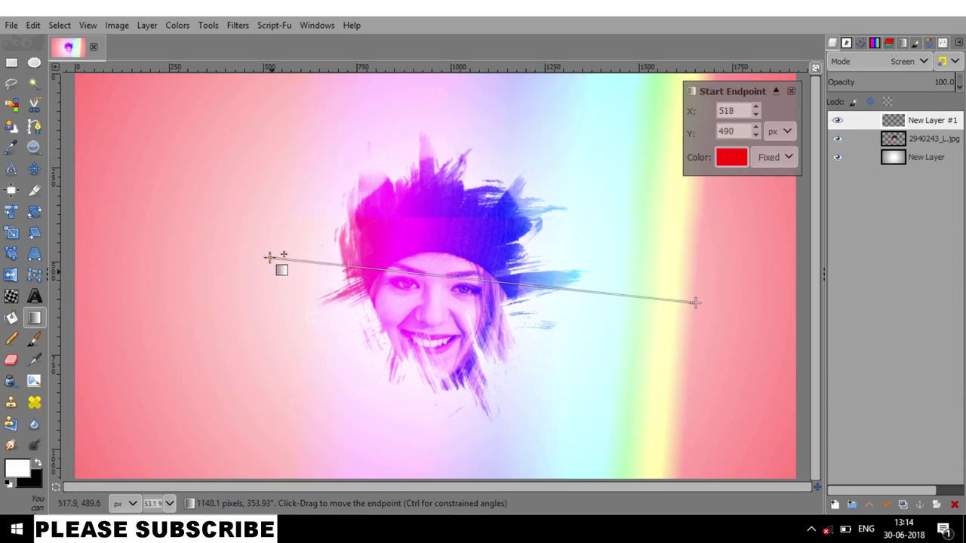
mouse_move(695, 302)
mouse_down()
mouse_move(624, 384)
mouse_move(644, 382)
mouse_up()
mouse_move(269, 258)
mouse_down()
mouse_move(219, 249)
mouse_move(300, 254)
mouse_up()
mouse_move(645, 383)
mouse_down()
mouse_move(750, 410)
mouse_move(722, 403)
mouse_move(744, 408)
mouse_move(731, 408)
mouse_up()
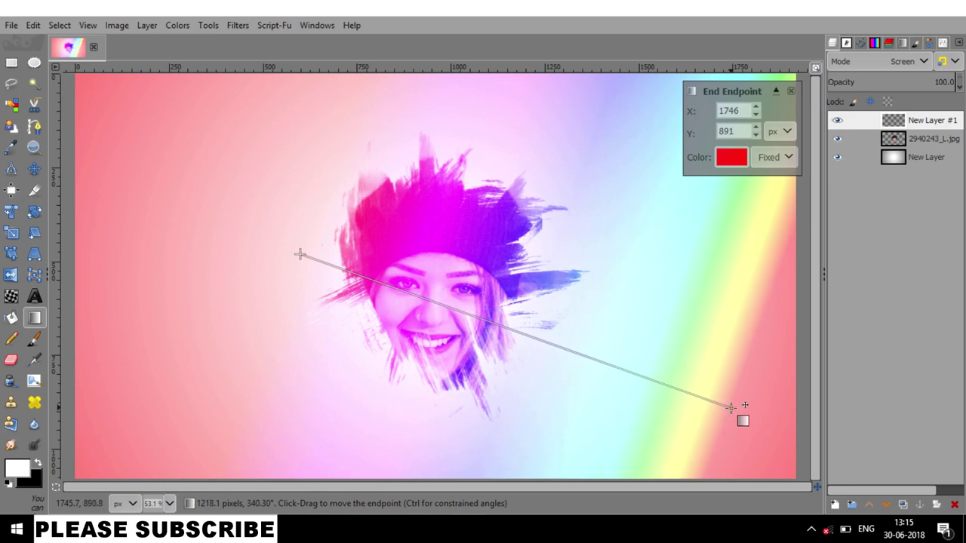
key(Return)
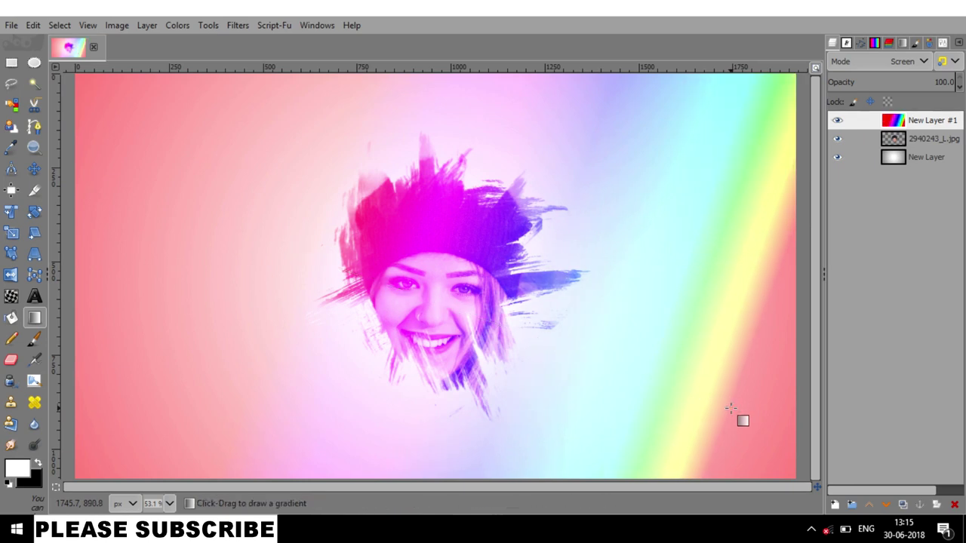
key(m)
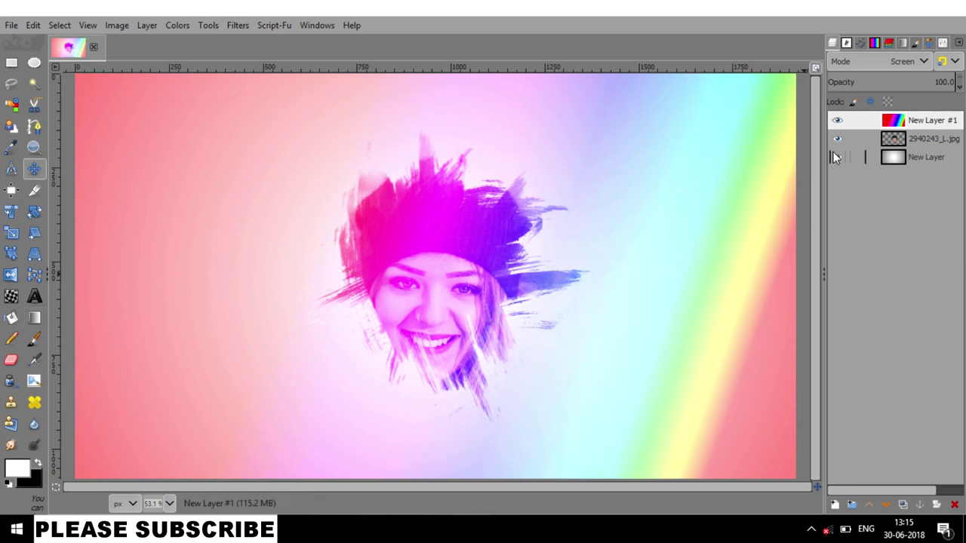
- Check the background gradient layer's visibility and duplicate the portrait layer
click(836, 157)
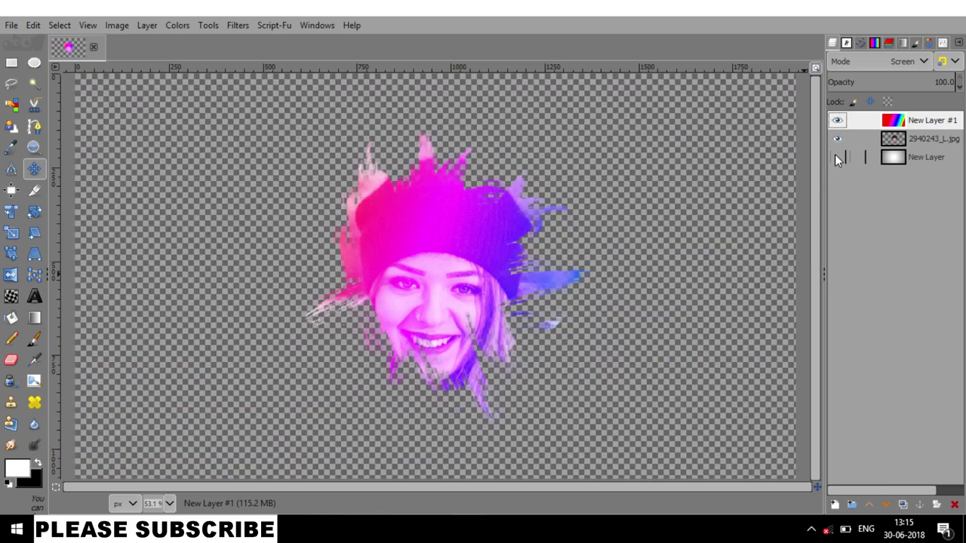
click(835, 157)
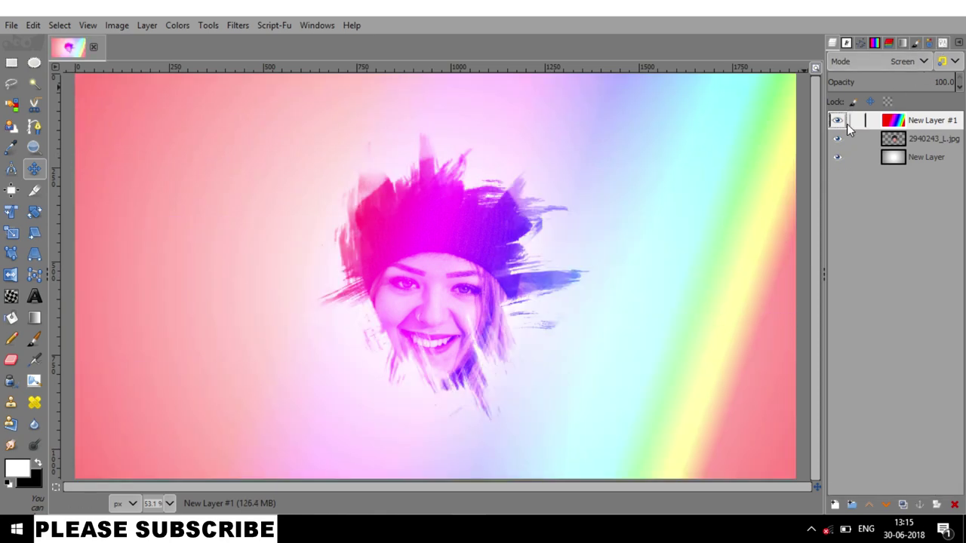
click(911, 143)
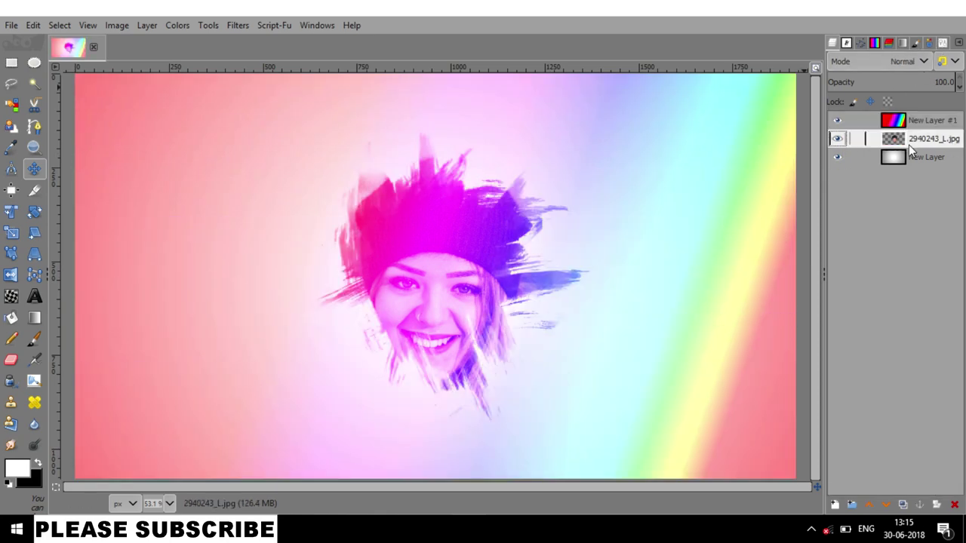
click(902, 504)
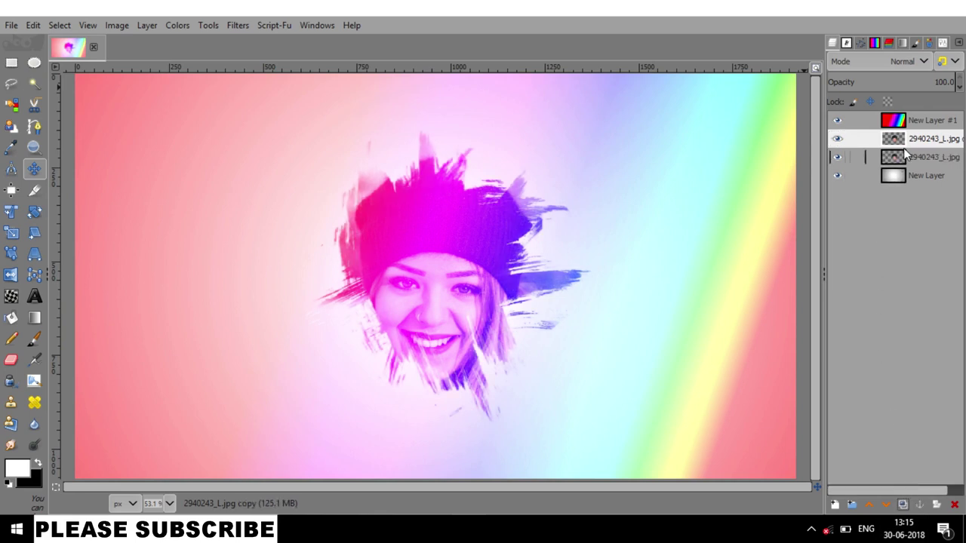
- Merge the rainbow gradient layer down into the portrait copy
click(909, 125)
right_click(909, 125)
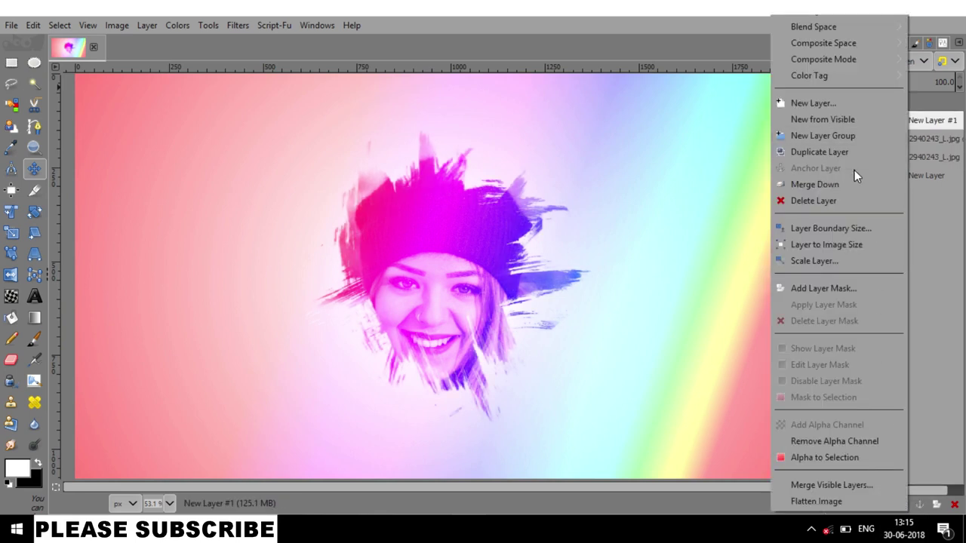
click(815, 184)
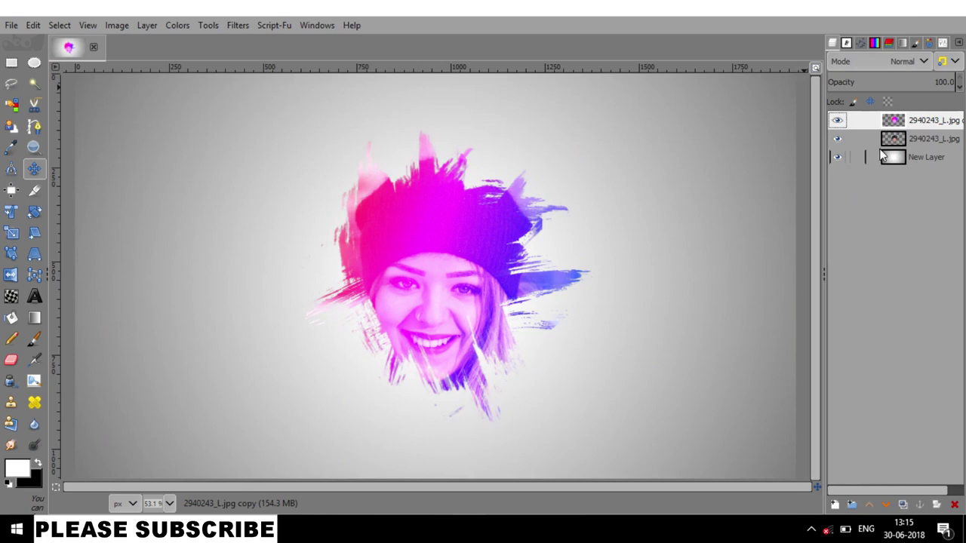
- Set the portrait copy to Overlay mode and test different opacity levels
click(891, 61)
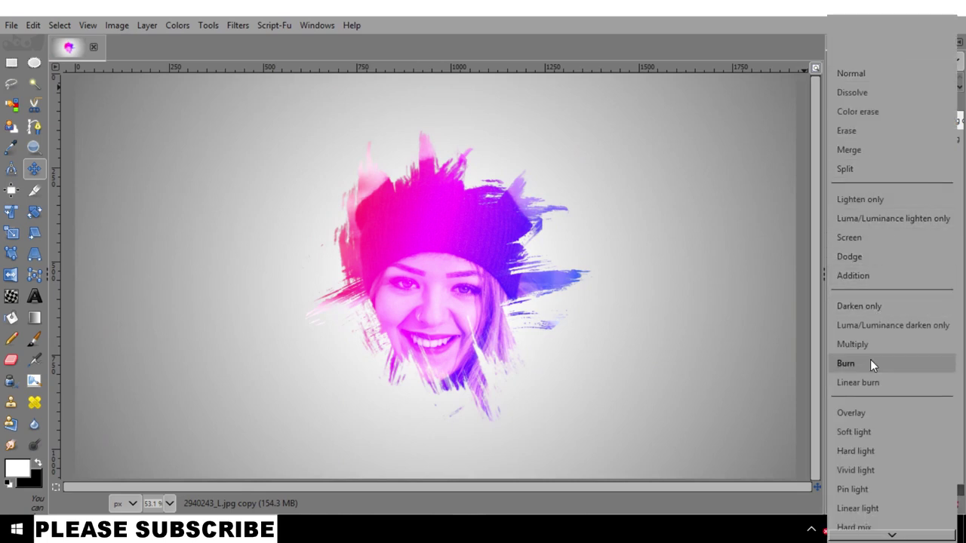
click(860, 413)
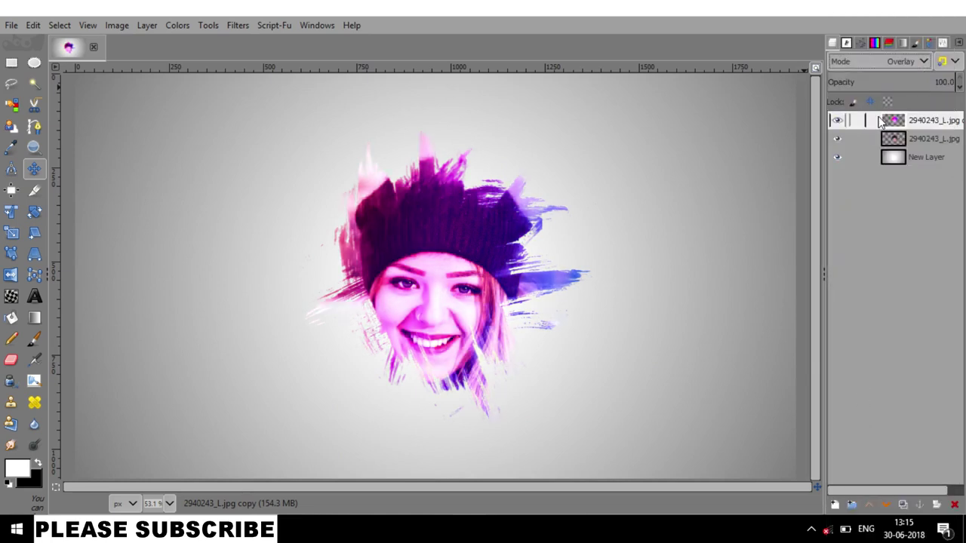
click(904, 79)
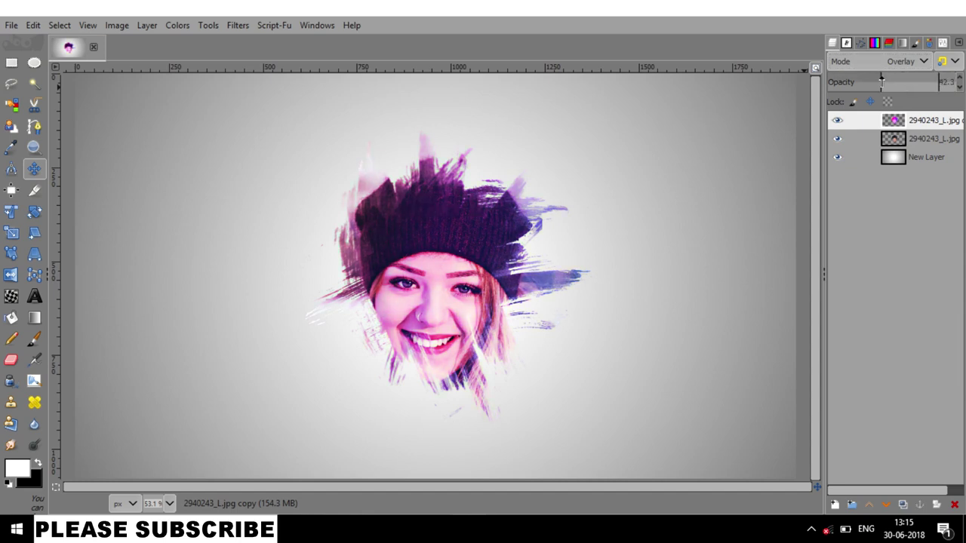
drag(894, 79, 955, 85)
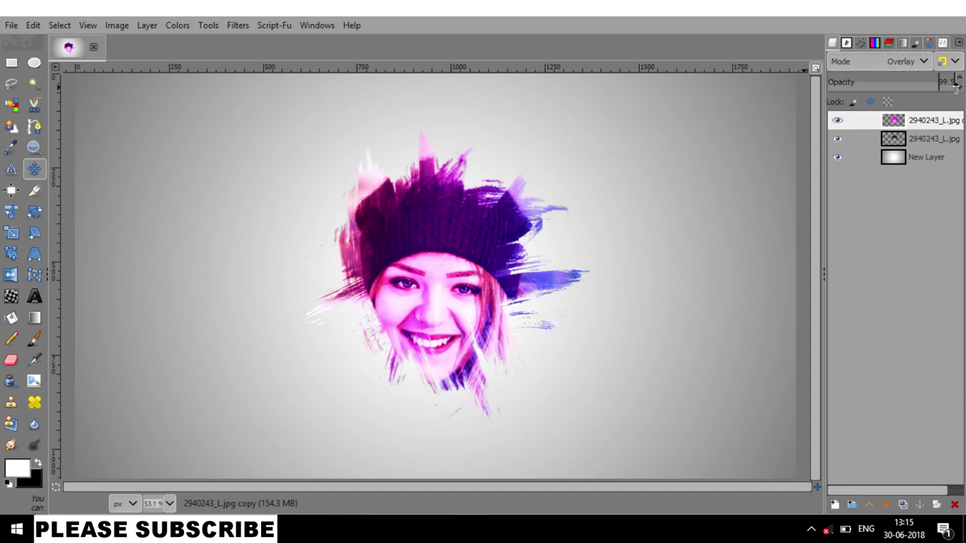
- Try Soft light and Multiply on the portrait copy, then go back to Overlay
click(902, 64)
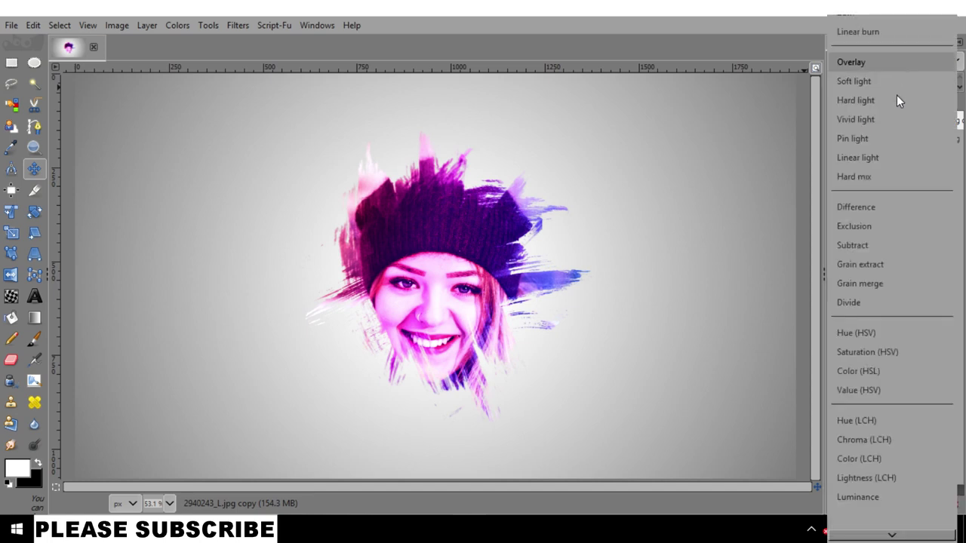
click(854, 81)
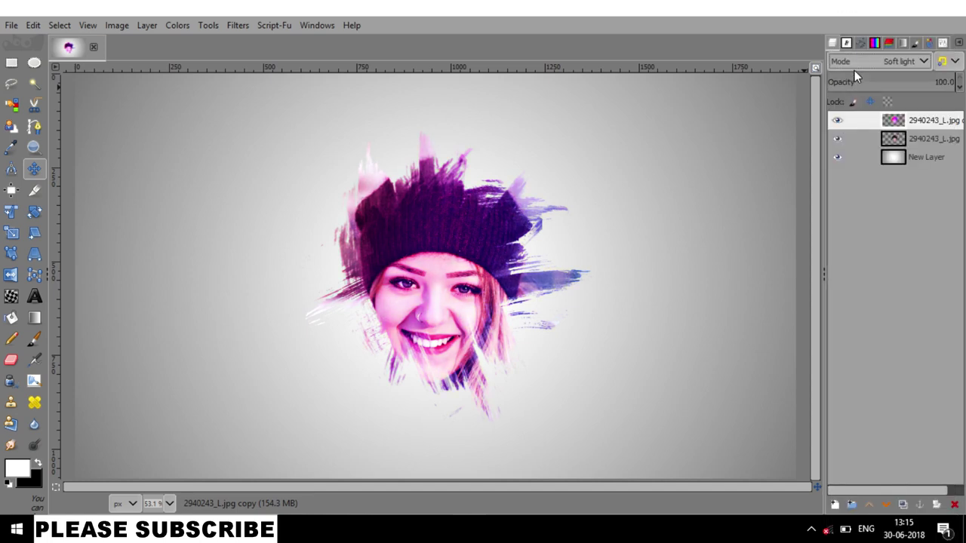
click(854, 68)
scroll(853, 68, up, 2)
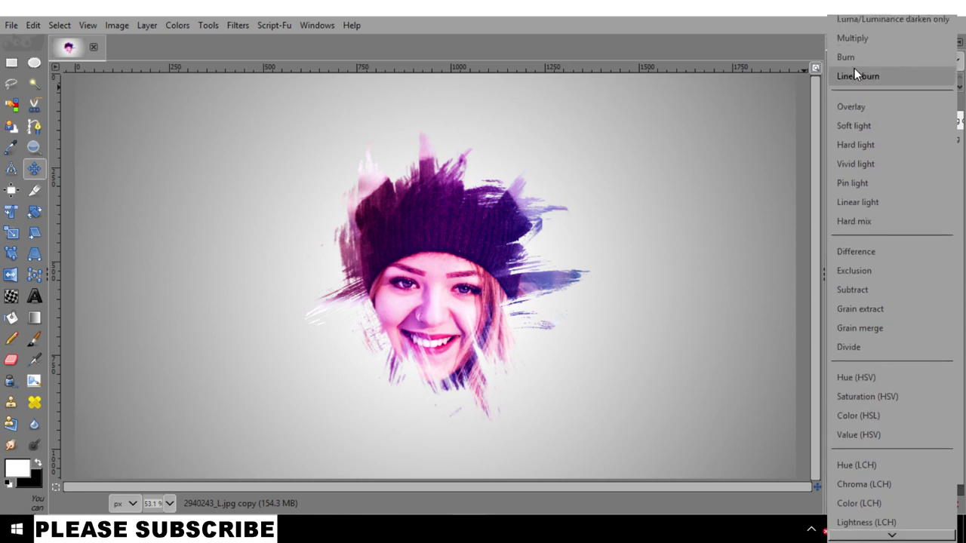
scroll(854, 68, up, 1)
click(854, 68)
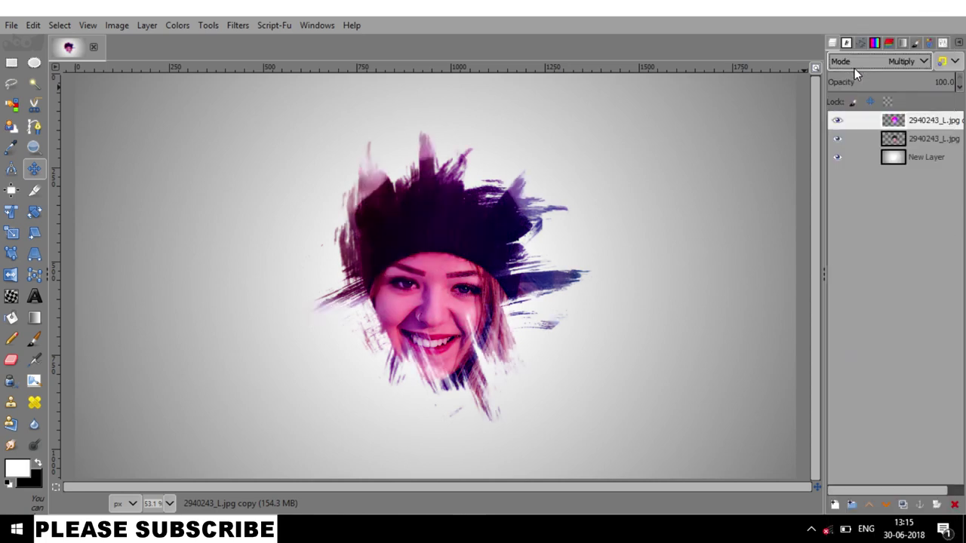
click(856, 57)
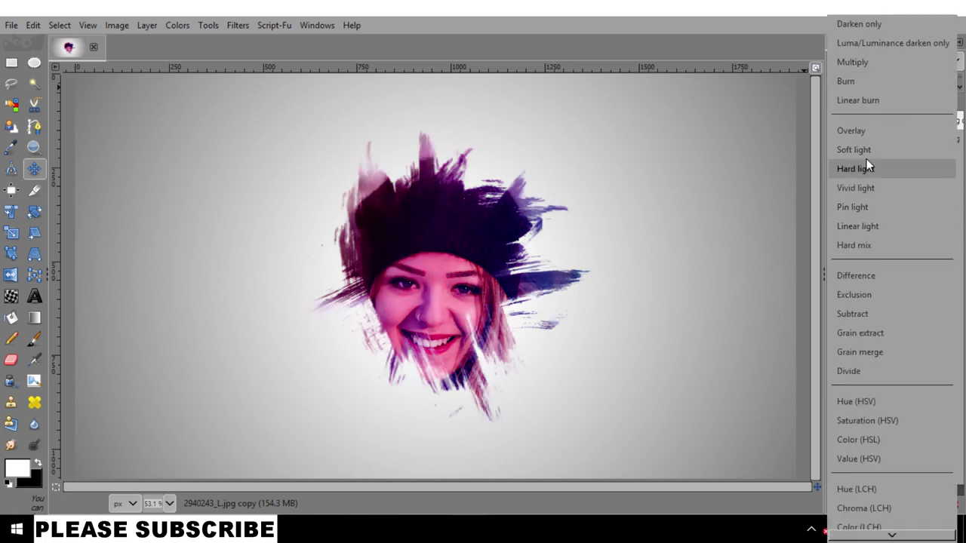
click(864, 134)
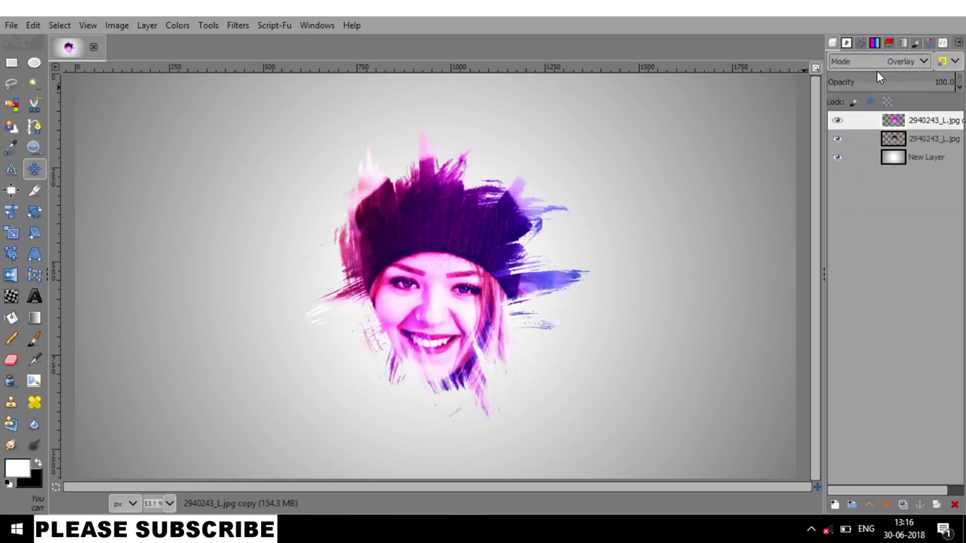
- Lower the portrait copy's opacity to 67 and nudge it slightly on the canvas
drag(924, 81, 909, 82)
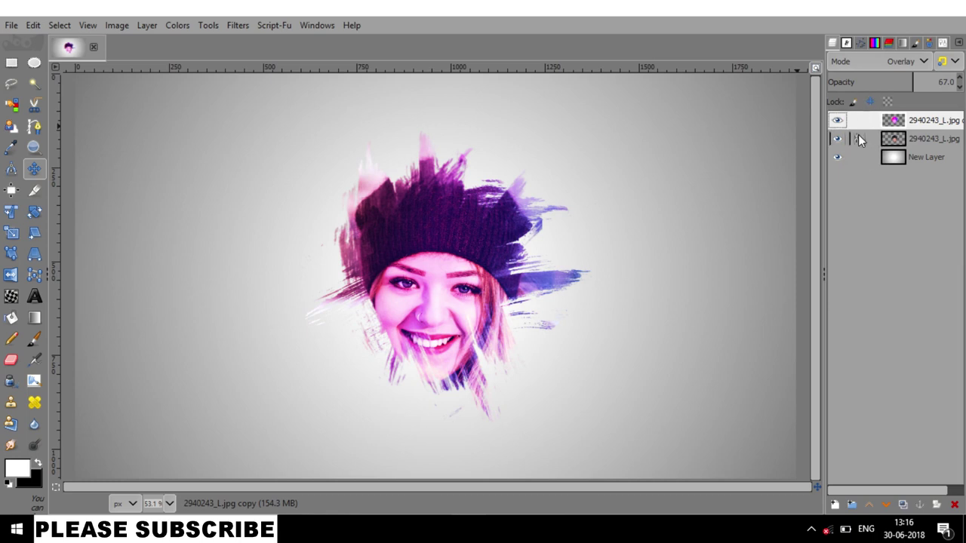
drag(461, 270, 462, 273)
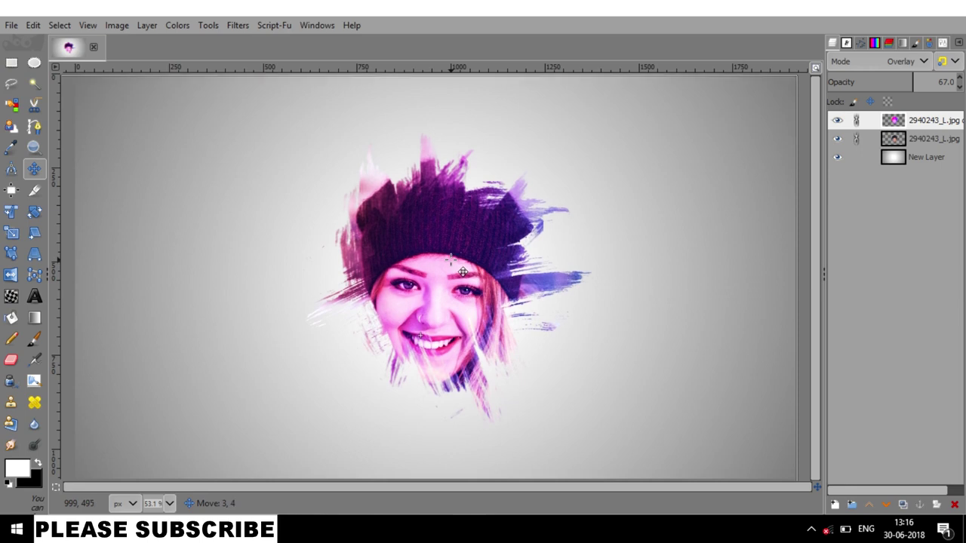
drag(462, 271, 463, 272)
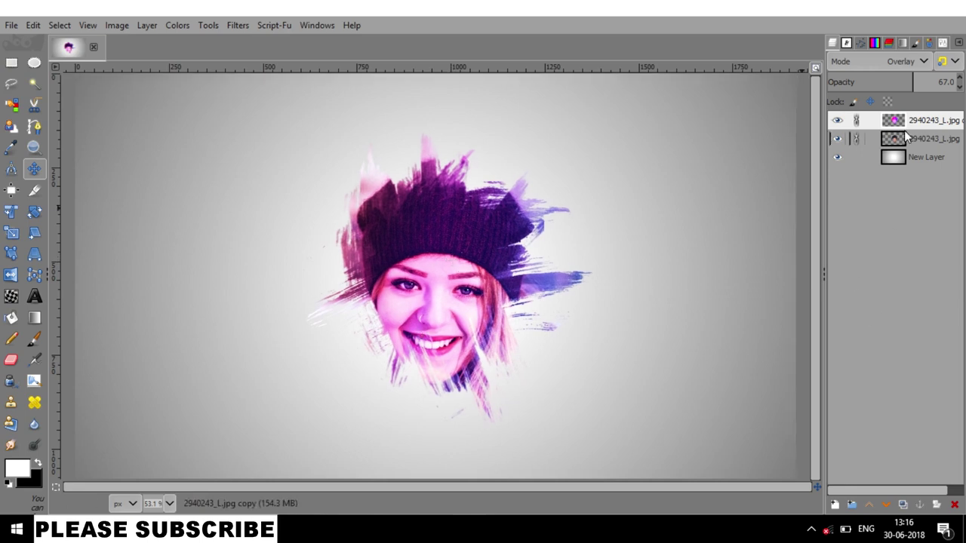
click(898, 157)
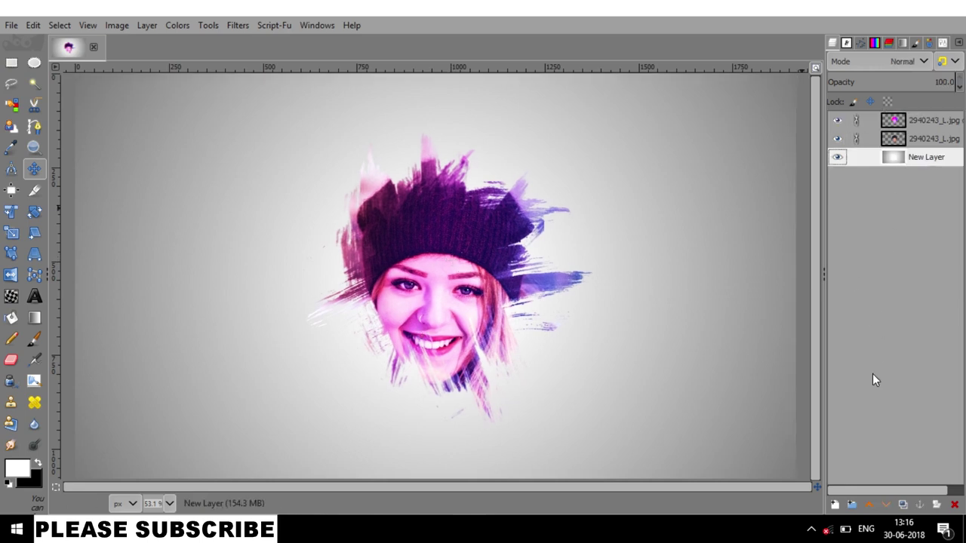
- Add a new layer above the background with a rainbow gradient faded to 21.4 opacity
click(834, 504)
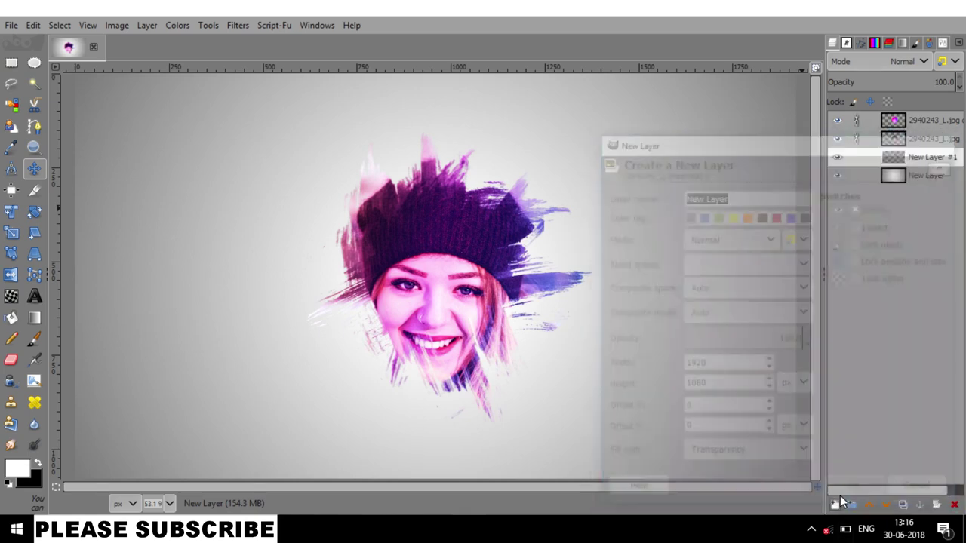
click(34, 318)
drag(74, 276, 876, 281)
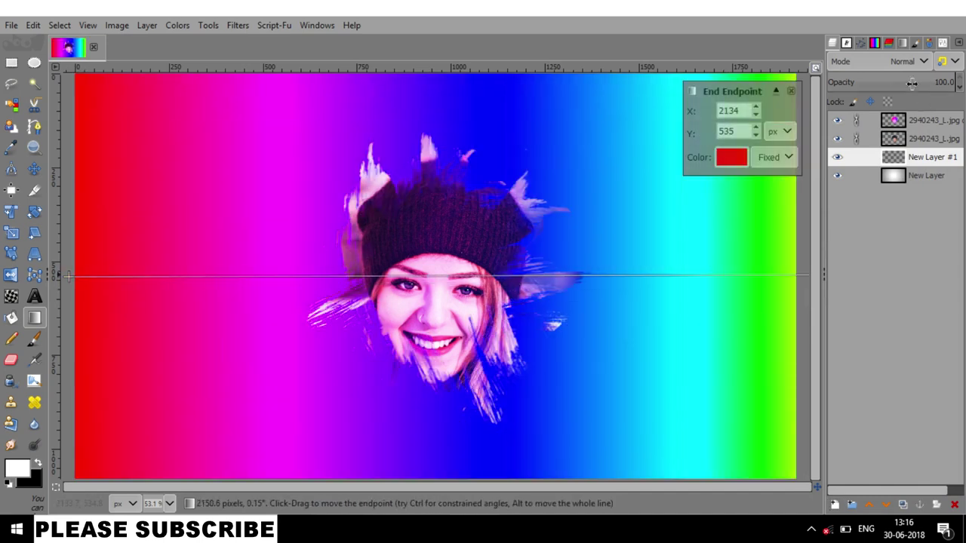
drag(896, 82, 855, 82)
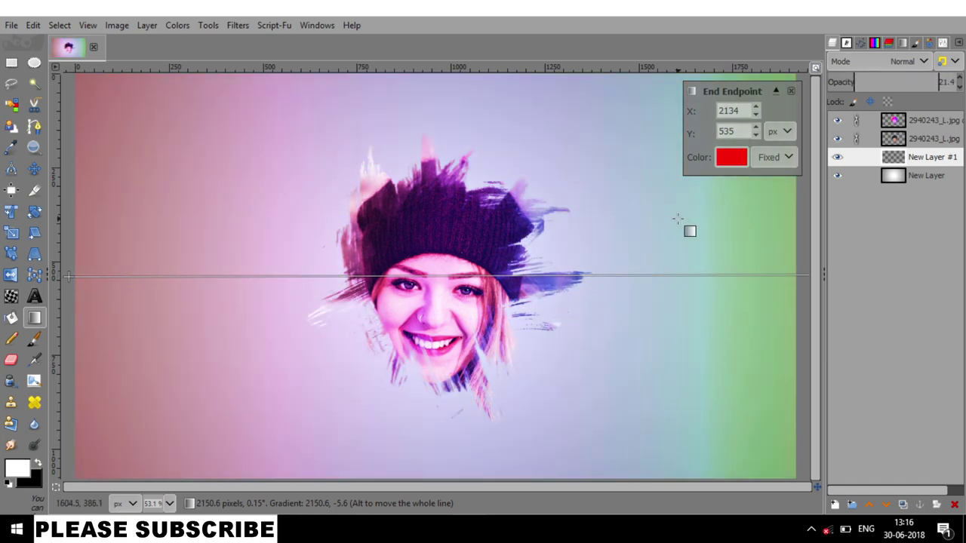
- Angle the gradient diagonally from the image's top-left corner past the lower right
scroll(684, 225, down, 4)
drag(534, 231, 518, 185)
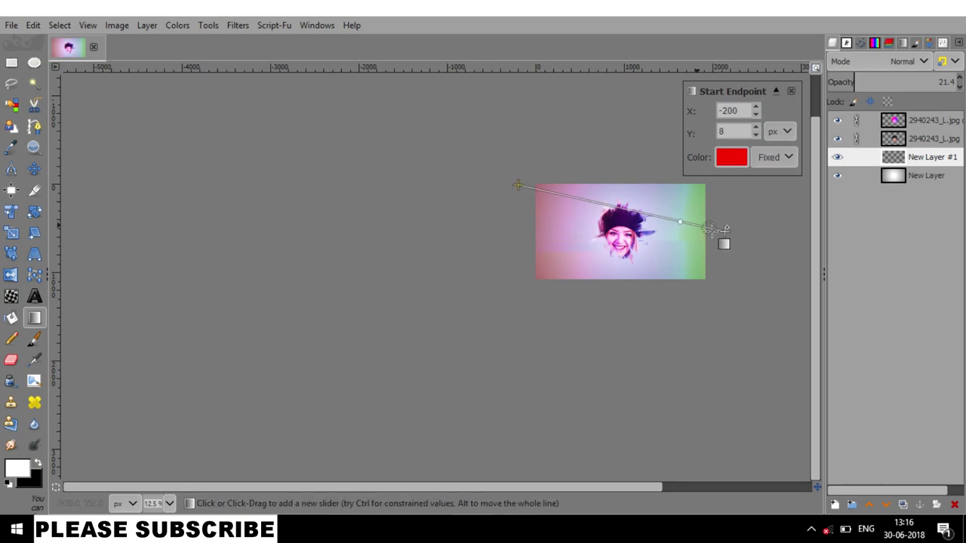
mouse_move(724, 231)
mouse_down()
mouse_move(717, 276)
mouse_move(790, 343)
mouse_move(786, 318)
mouse_up()
scroll(646, 276, up, 1)
scroll(387, 300, right, 3)
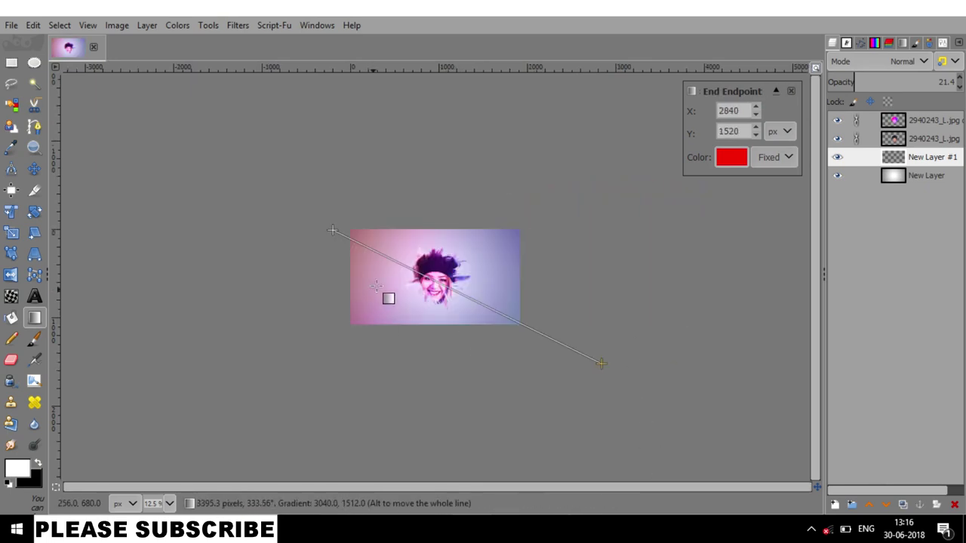
scroll(388, 299, up, 2)
scroll(187, 176, up, 2)
drag(78, 142, 148, 142)
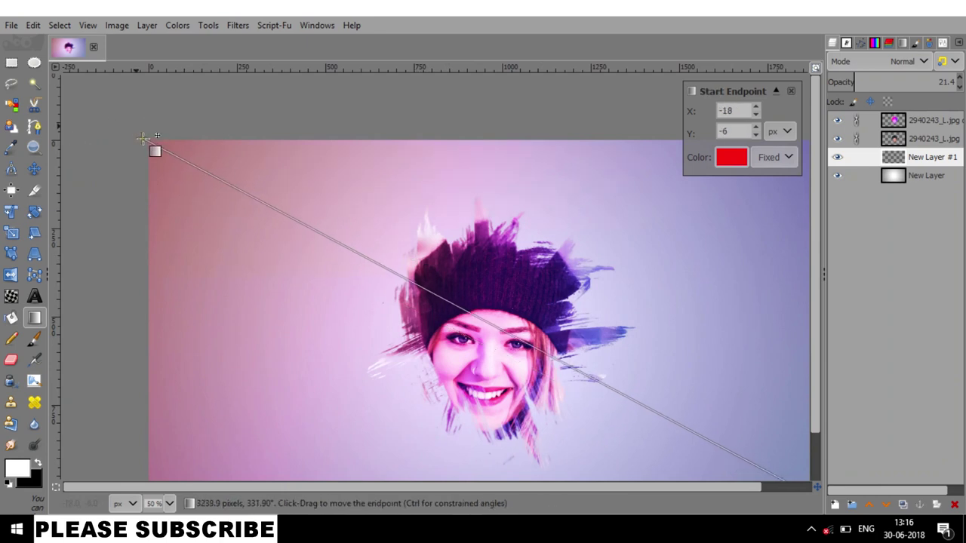
scroll(452, 226, down, 3)
mouse_move(709, 387)
mouse_down()
mouse_move(641, 366)
mouse_move(665, 371)
mouse_up()
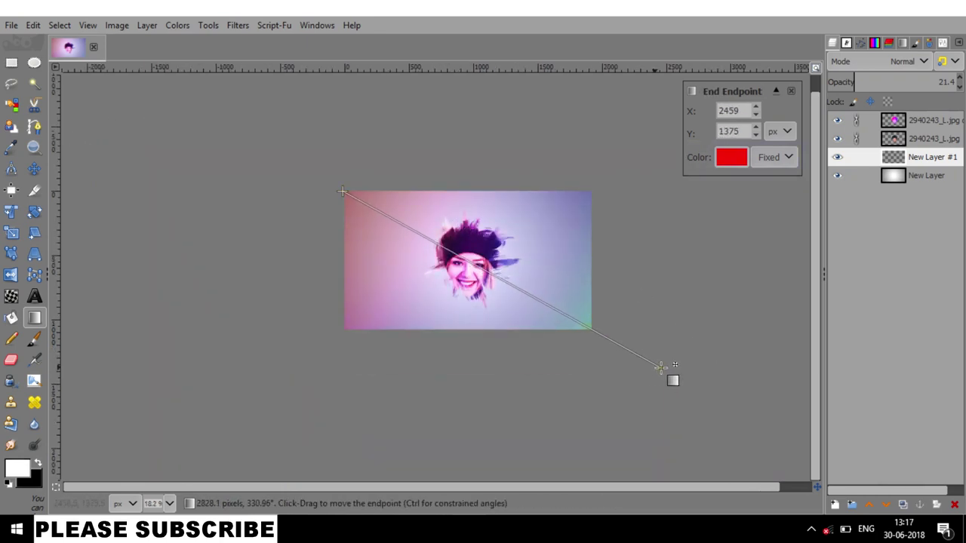
key(Return)
- Set New Layer #1 to Multiply mode with opacity raised to about 39.6%
key(m)
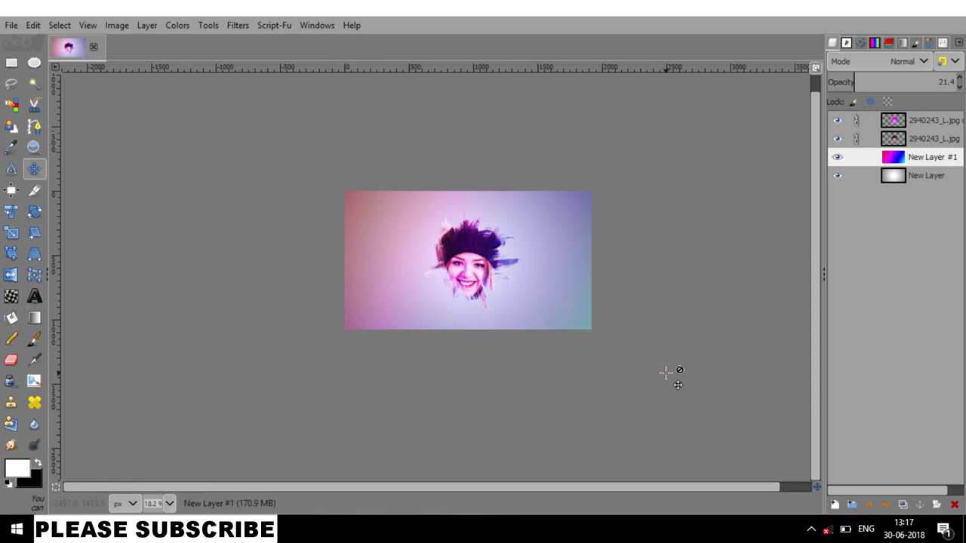
click(815, 68)
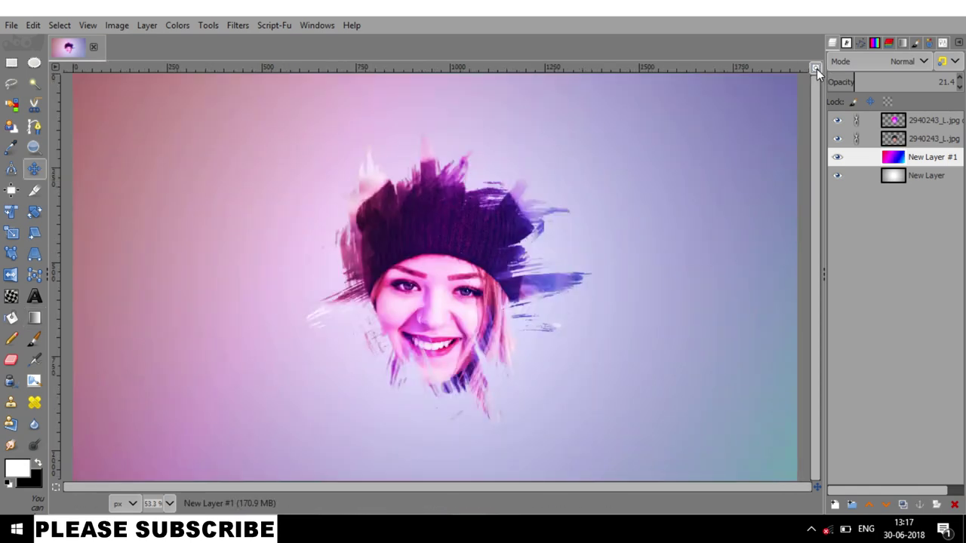
click(903, 63)
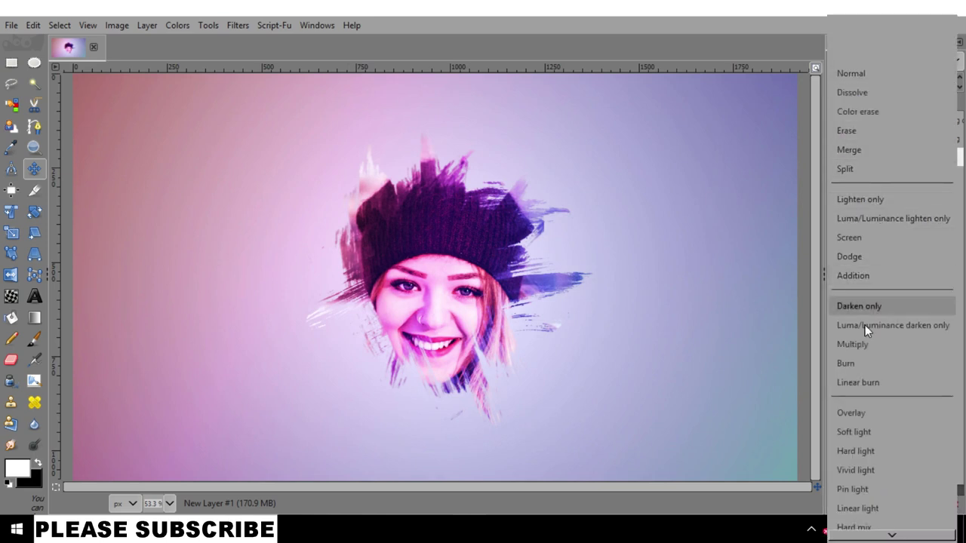
click(863, 350)
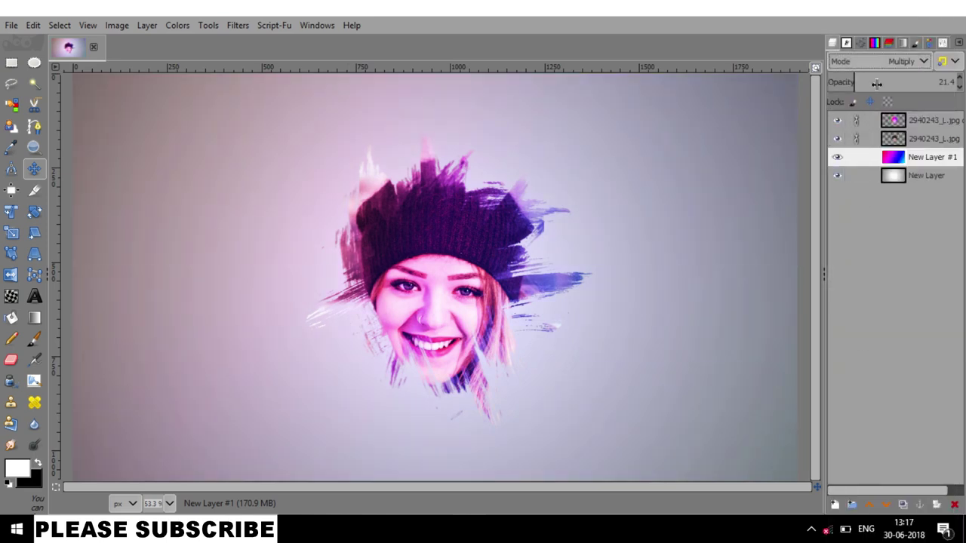
mouse_move(876, 83)
mouse_down()
mouse_move(909, 84)
mouse_move(877, 89)
mouse_up()
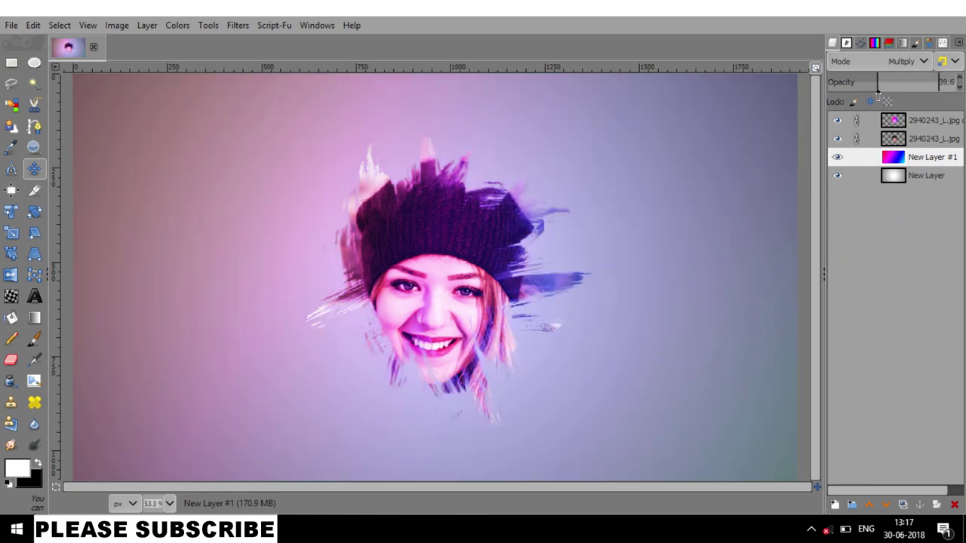